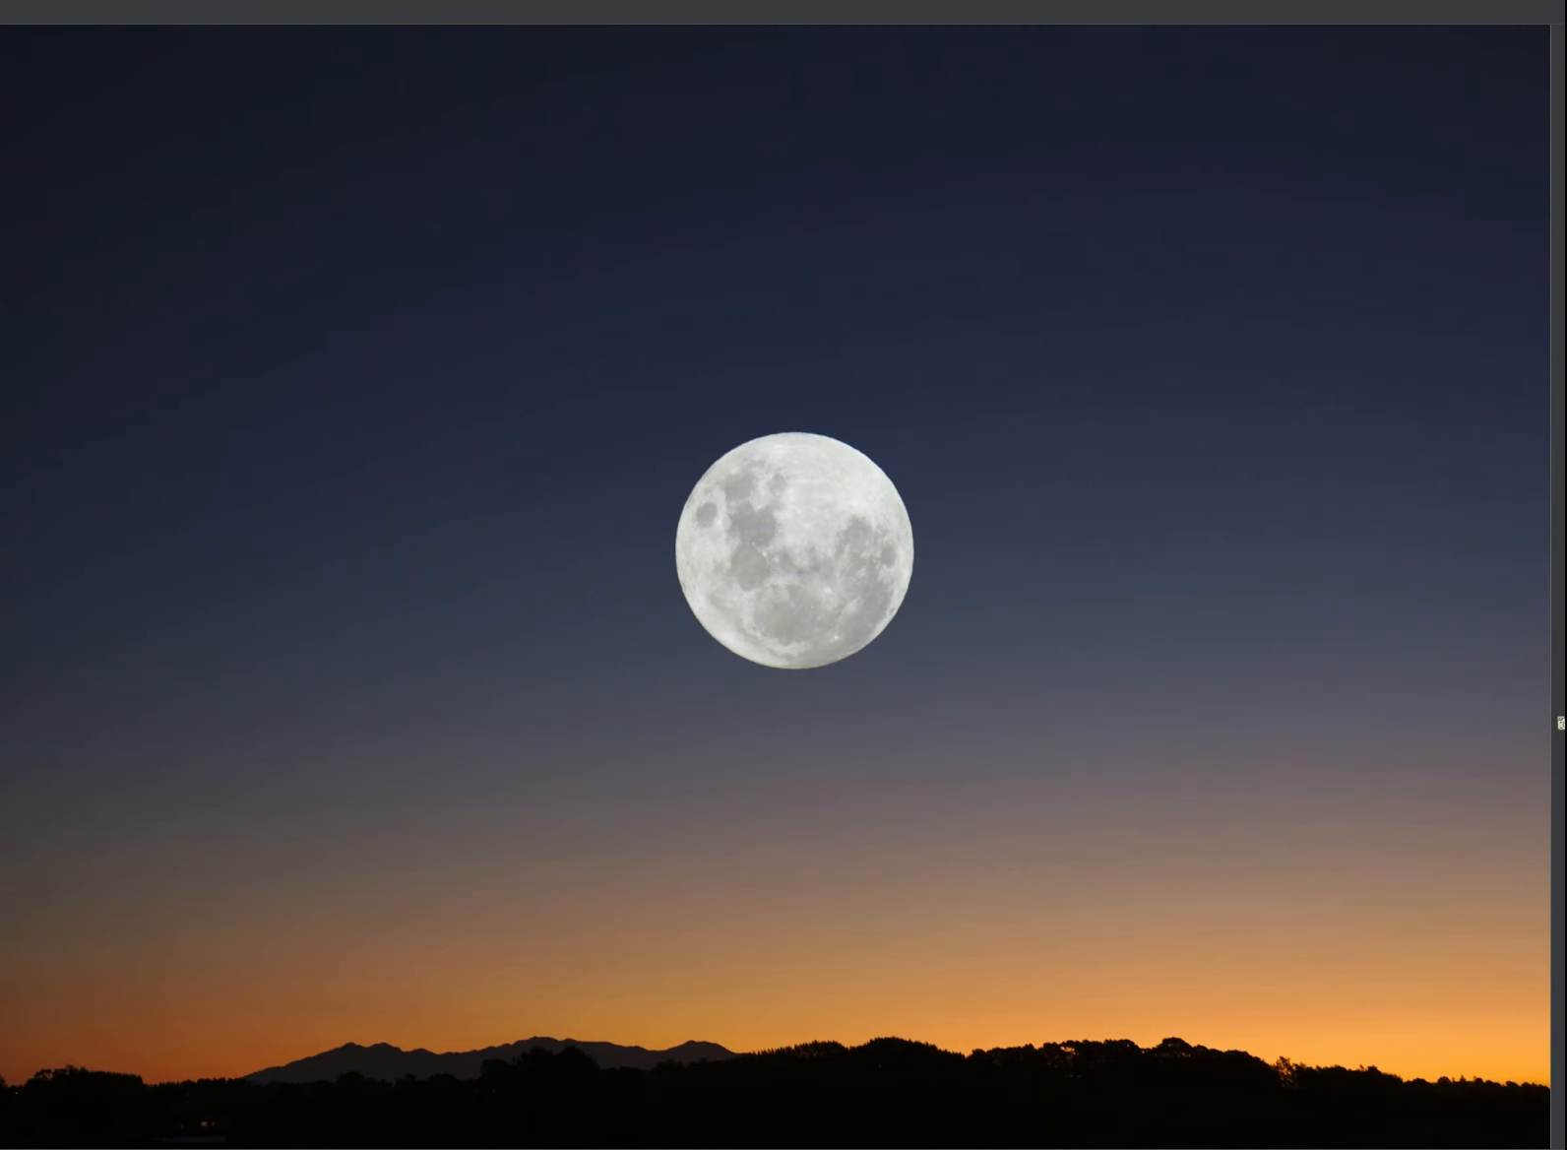
Step: Launch KStars from the Mint menu's Favorites and zoom out to the whole sky map
key(super)
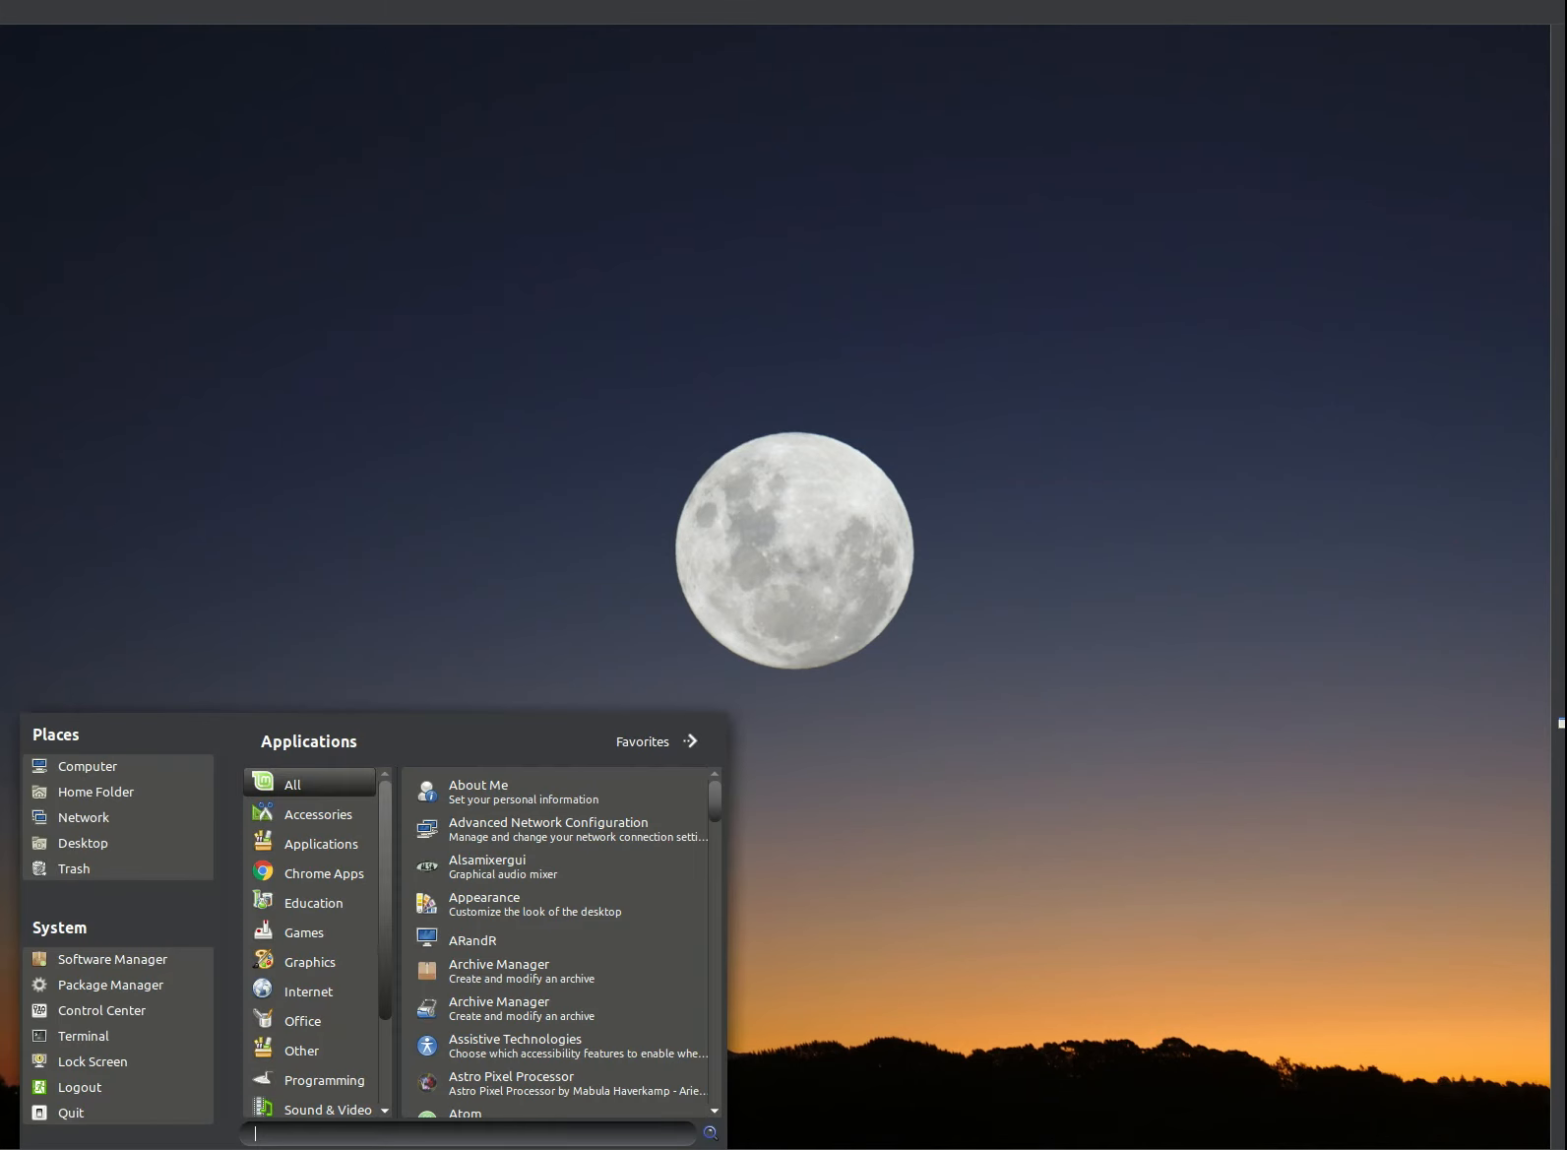
click(643, 742)
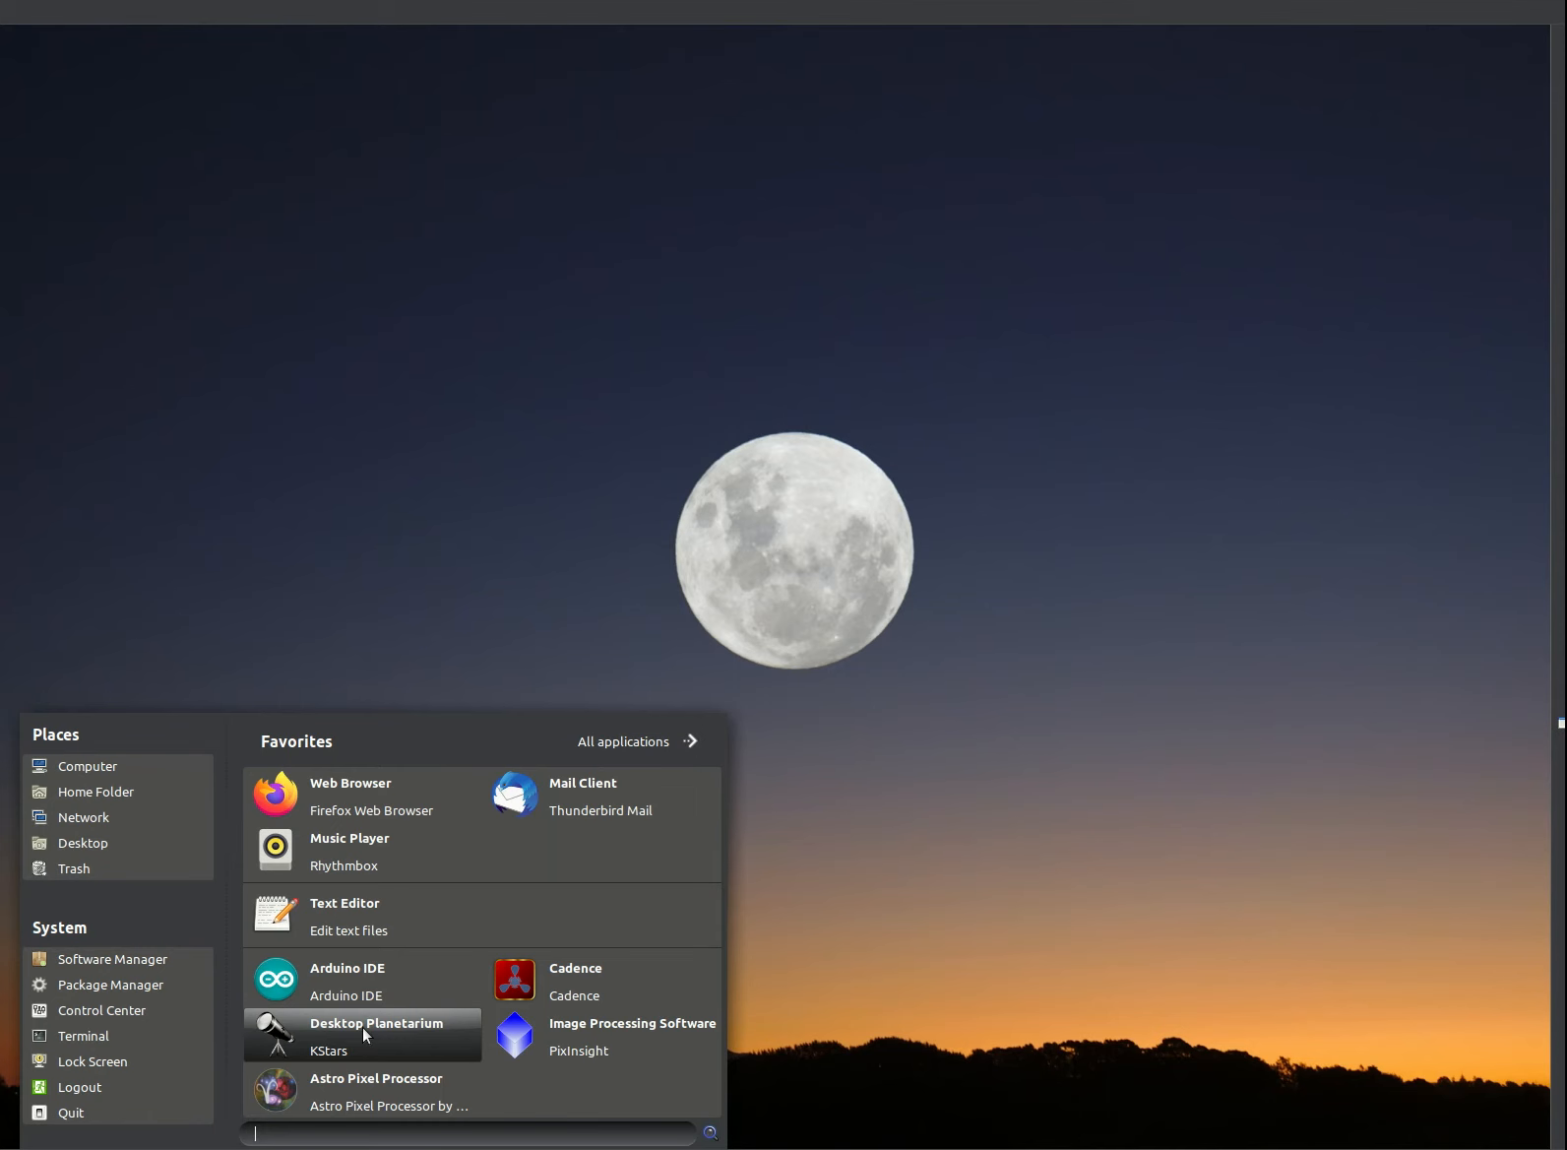
click(362, 1029)
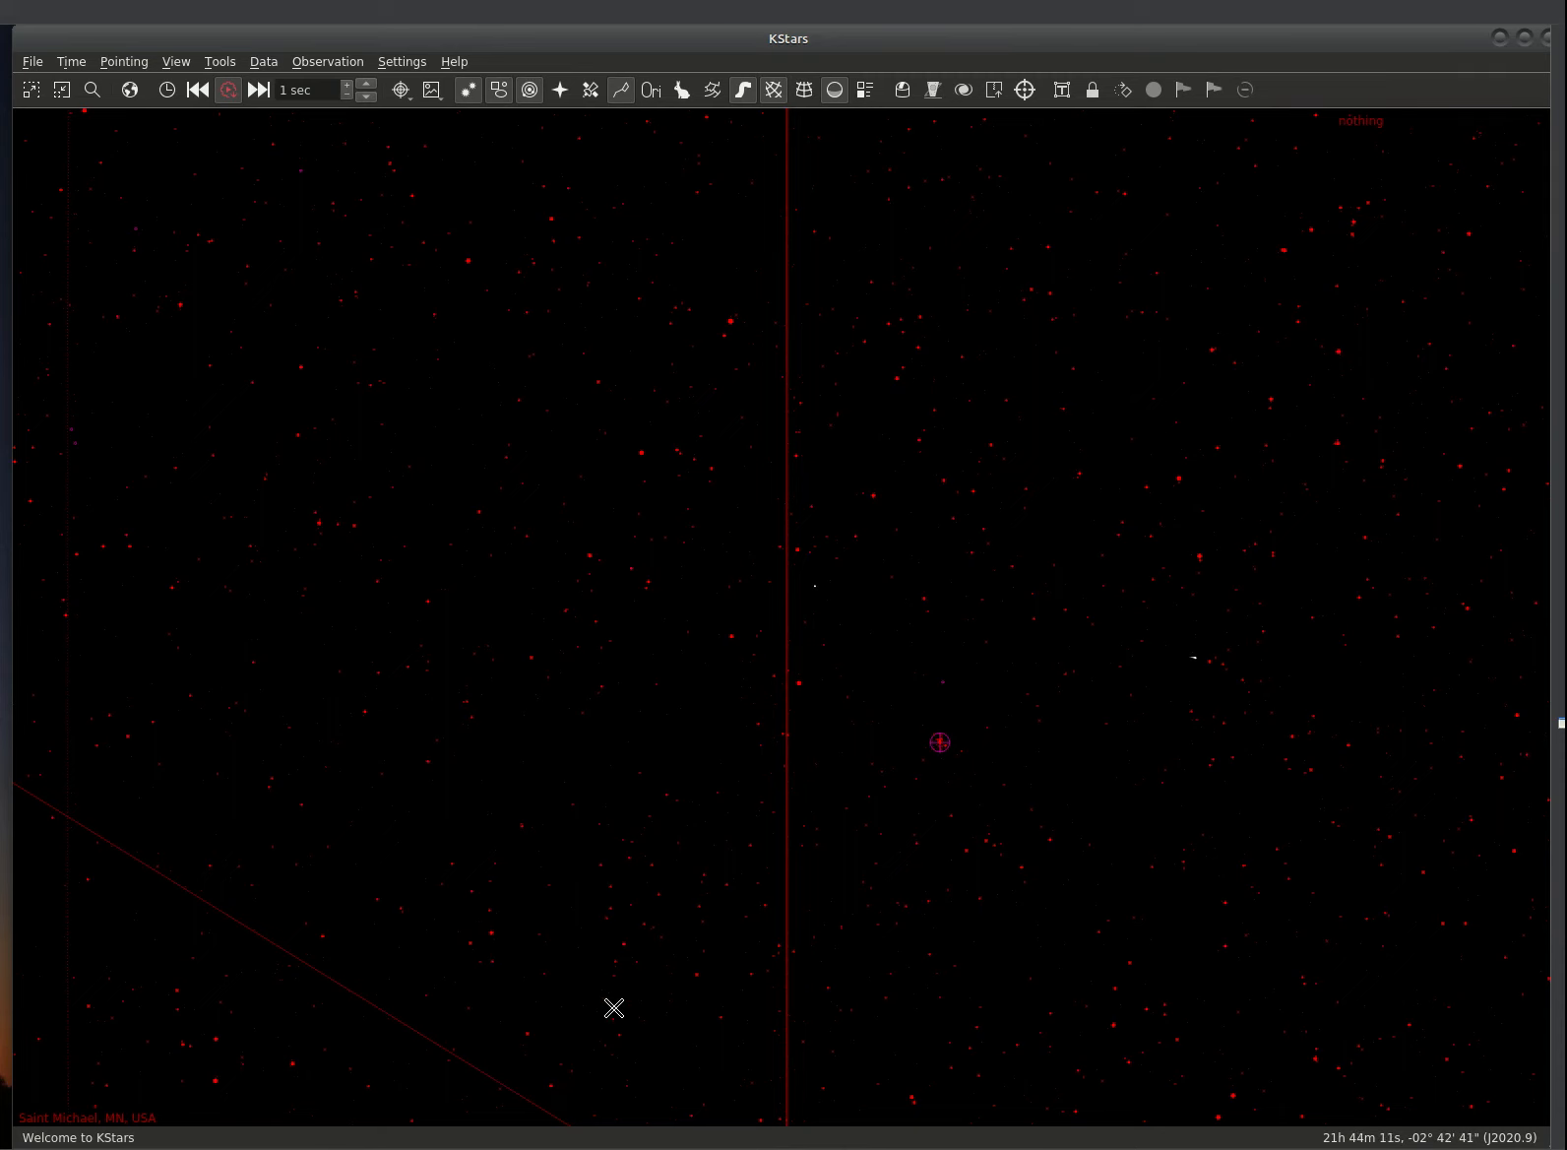
scroll(681, 675, down, 5)
scroll(681, 676, down, 8)
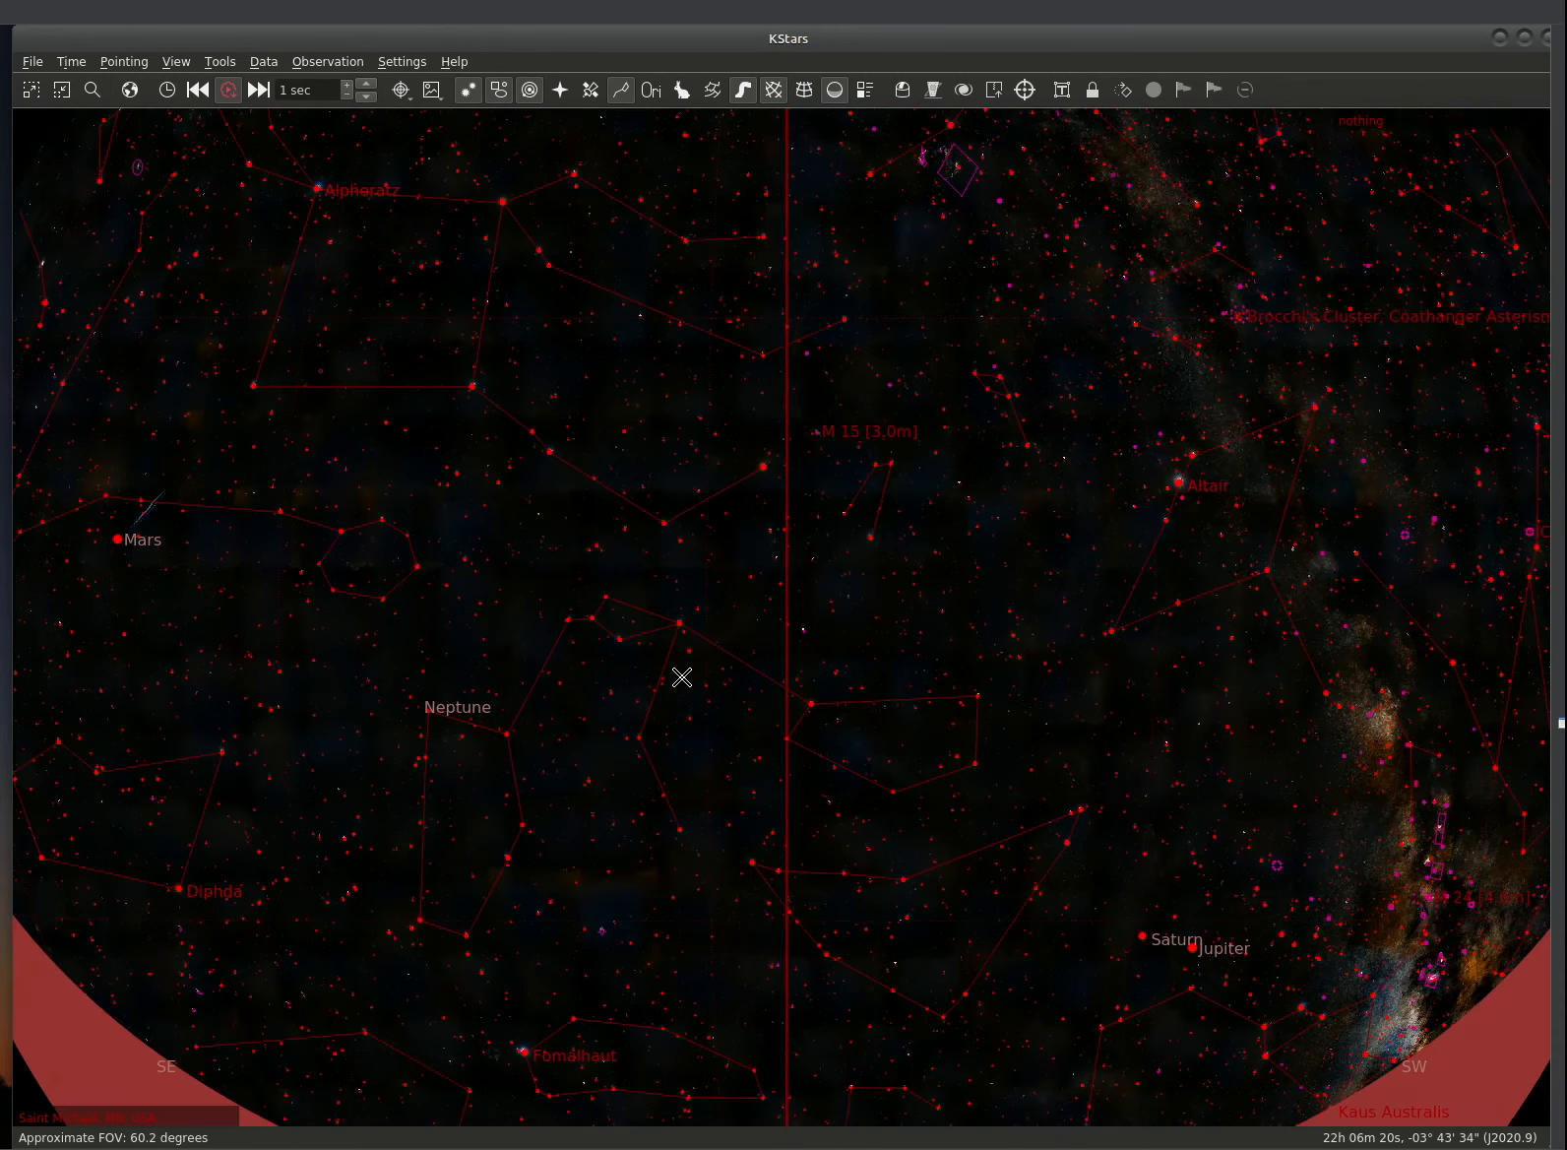
scroll(681, 677, down, 2)
scroll(681, 676, up, 2)
scroll(681, 676, down, 1)
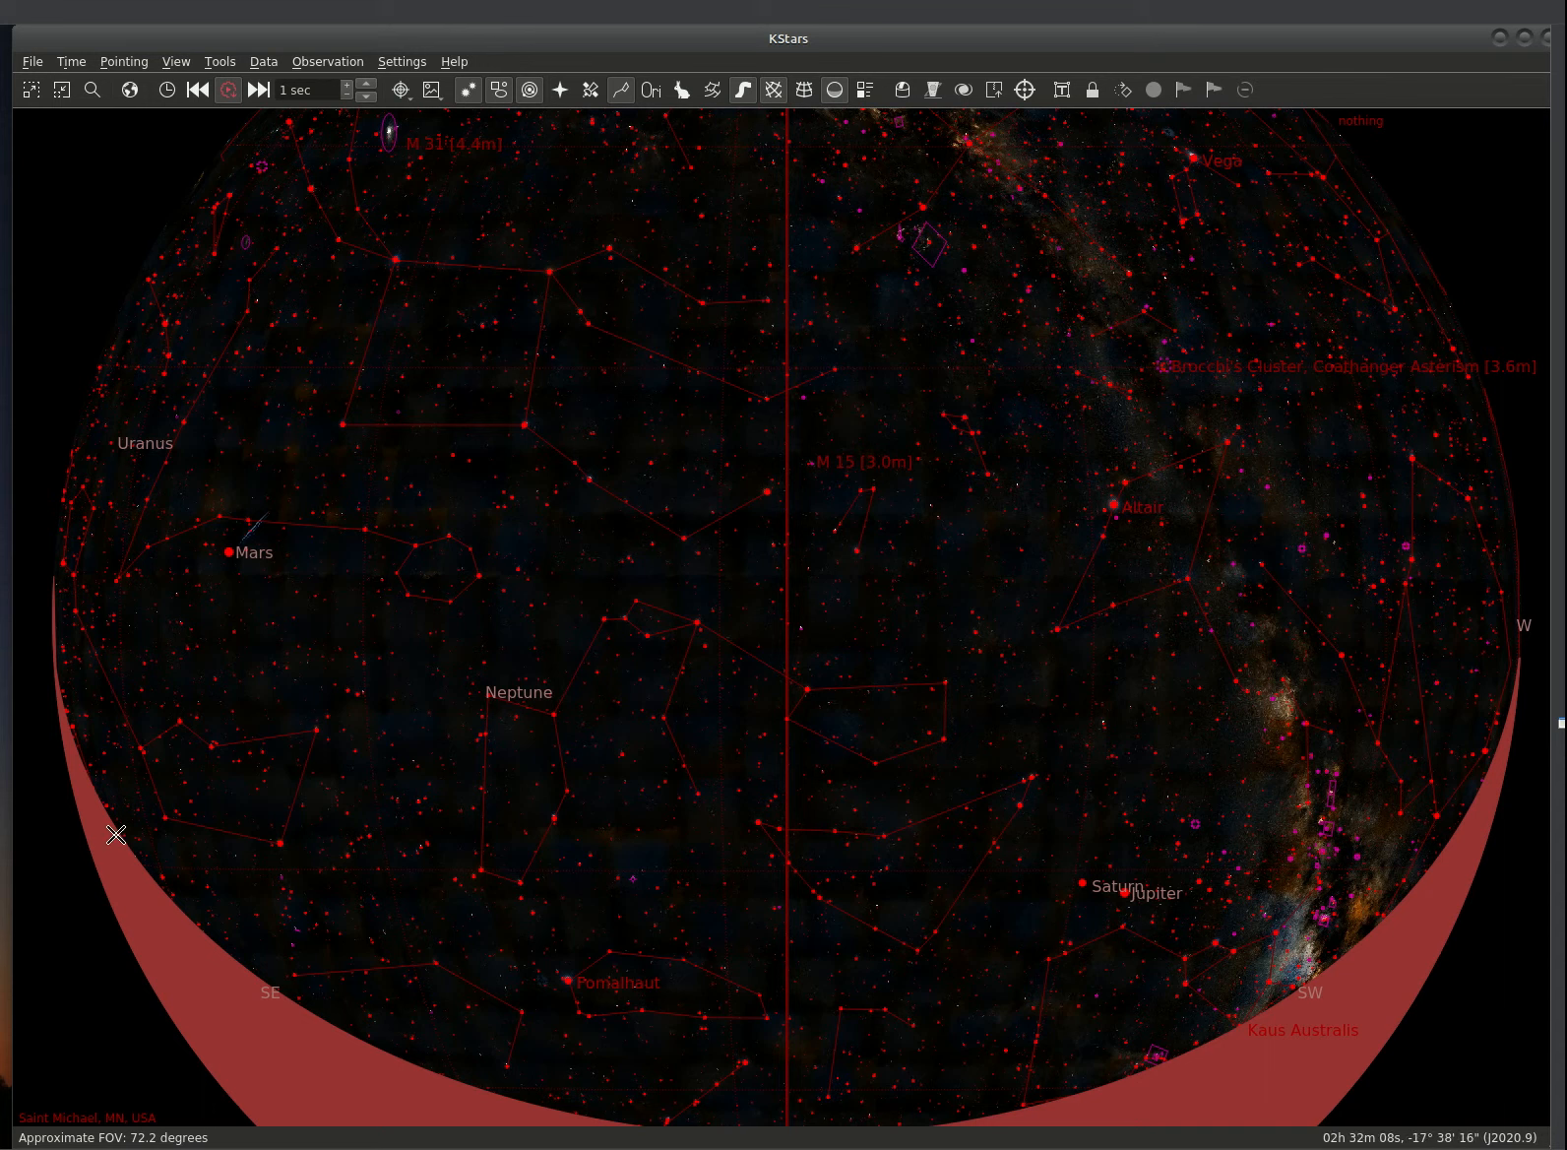
Step: Open Ekos from the Tools menu with the astro-iEQ45Pro-WO73 profile loaded
click(218, 62)
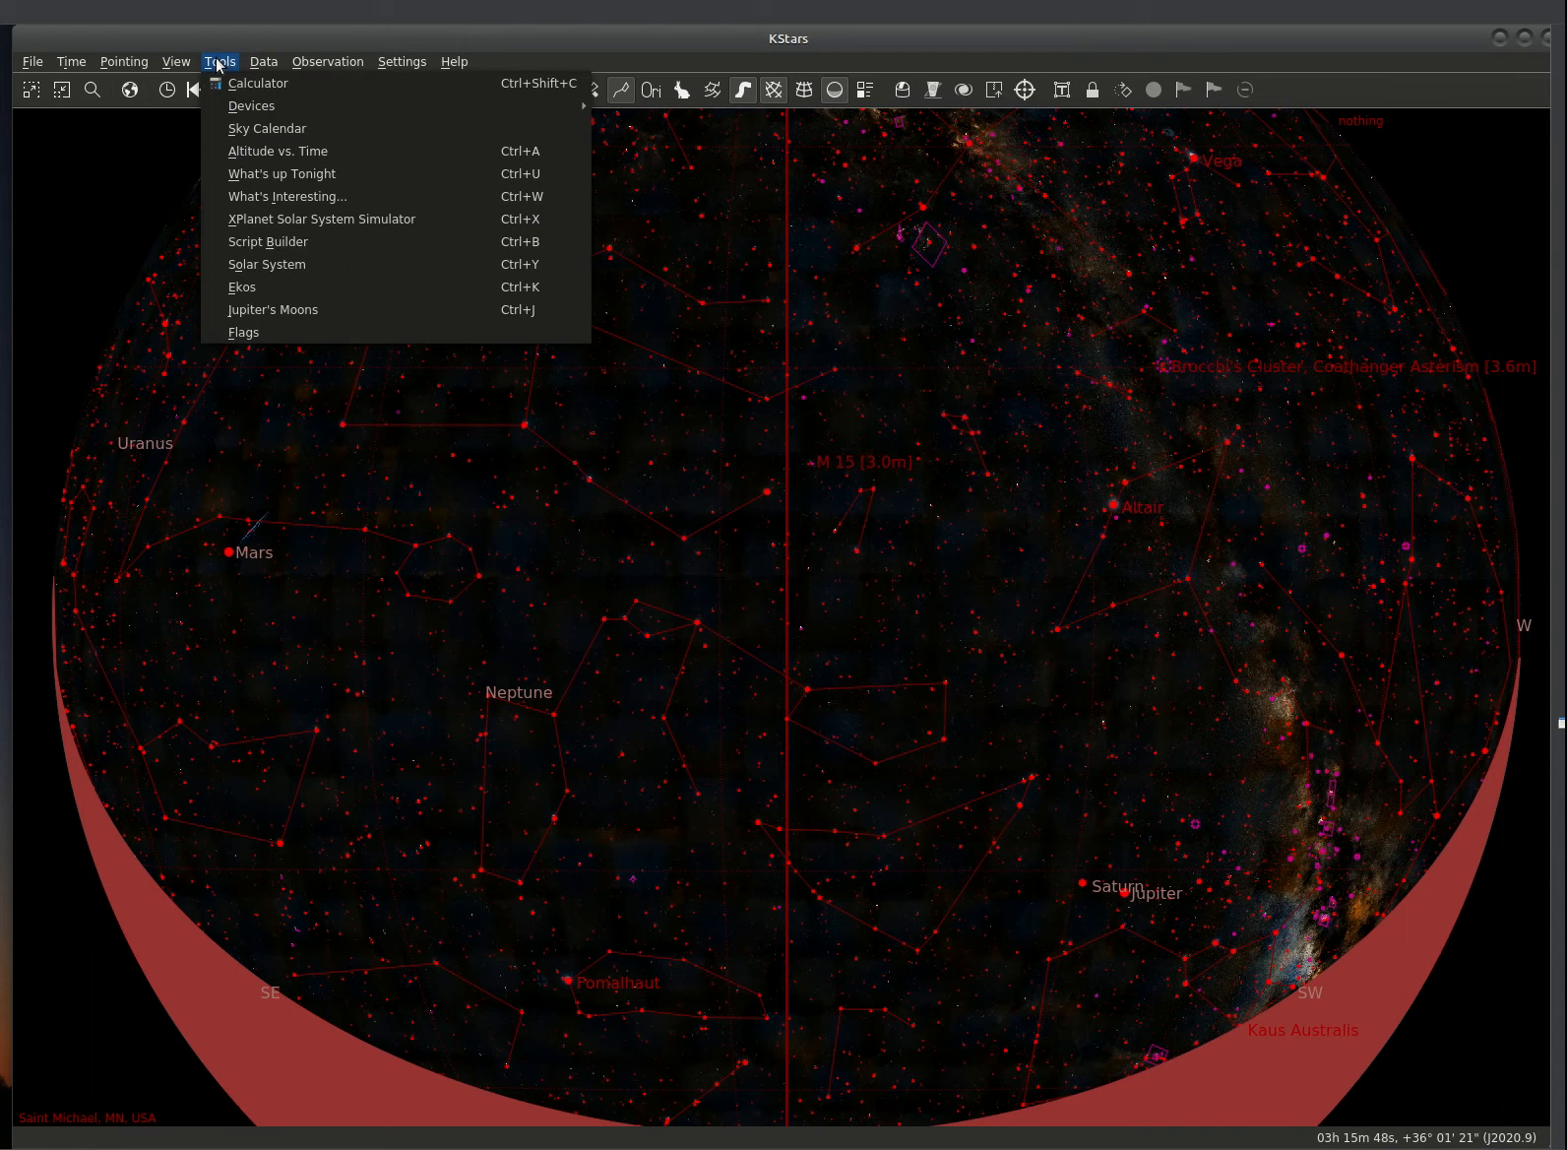
click(241, 287)
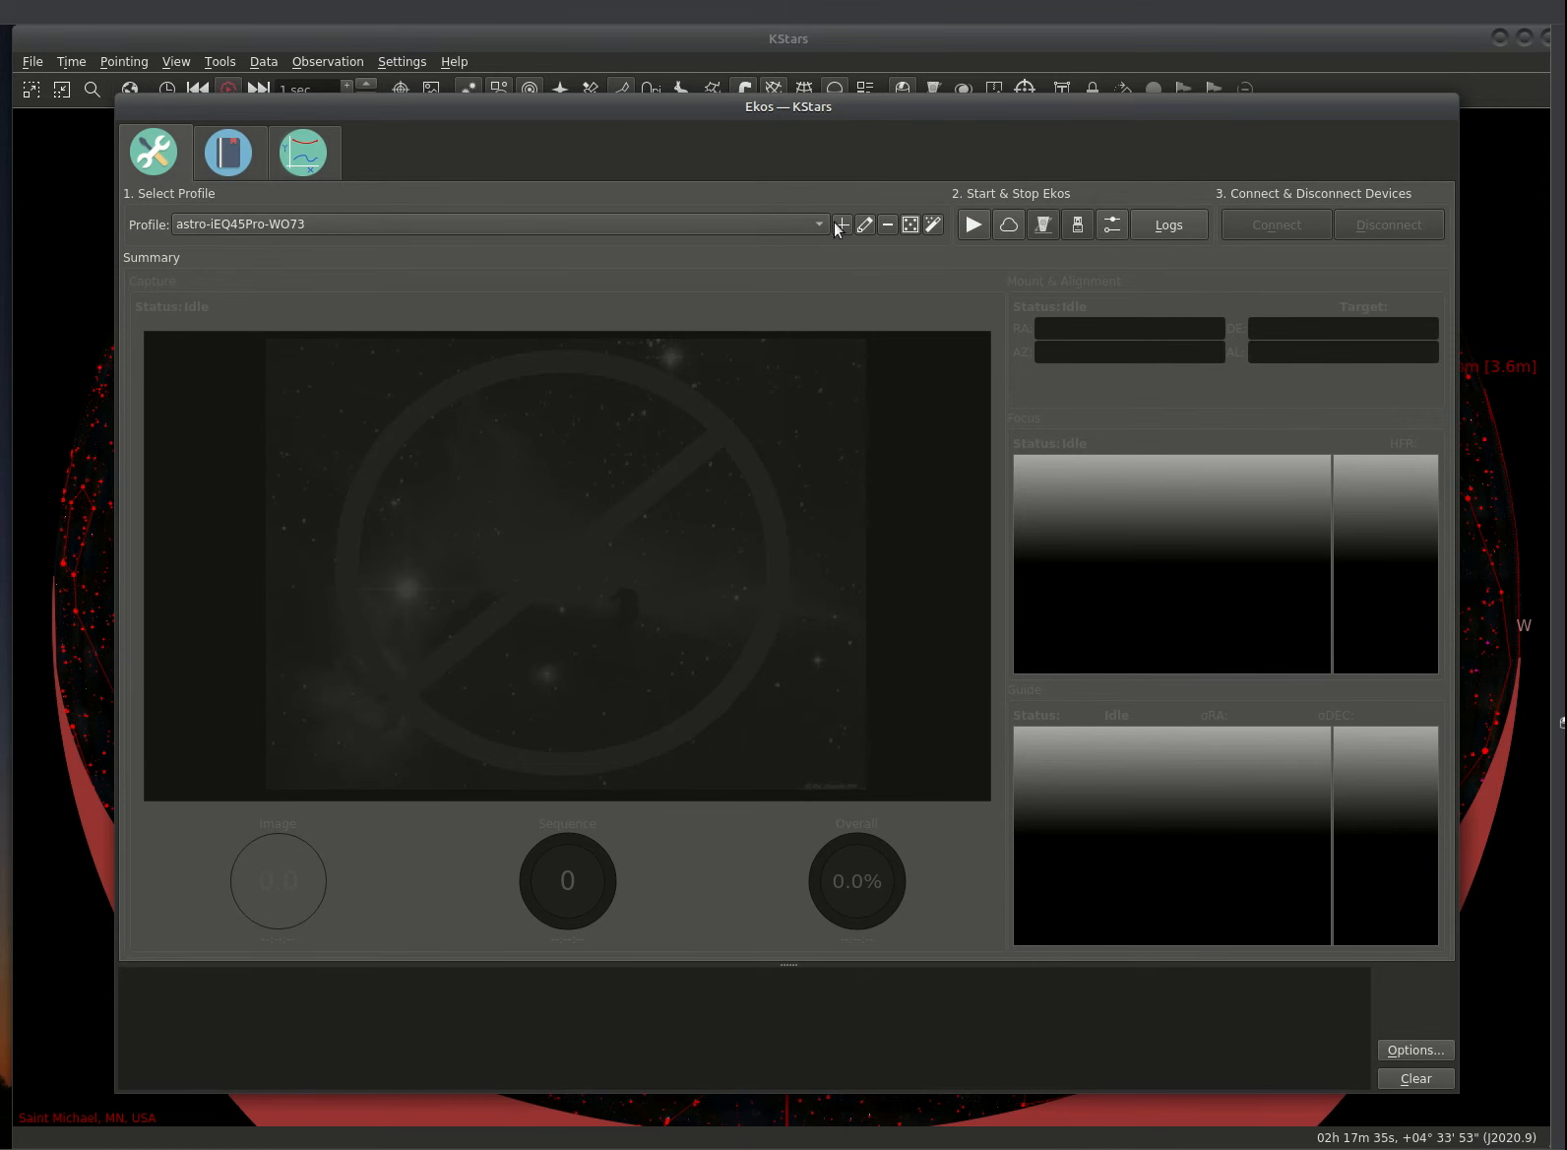
Step: Edit the astro-iEQ45Pro-WO73 profile to show remote host ekos on port 7624
click(864, 225)
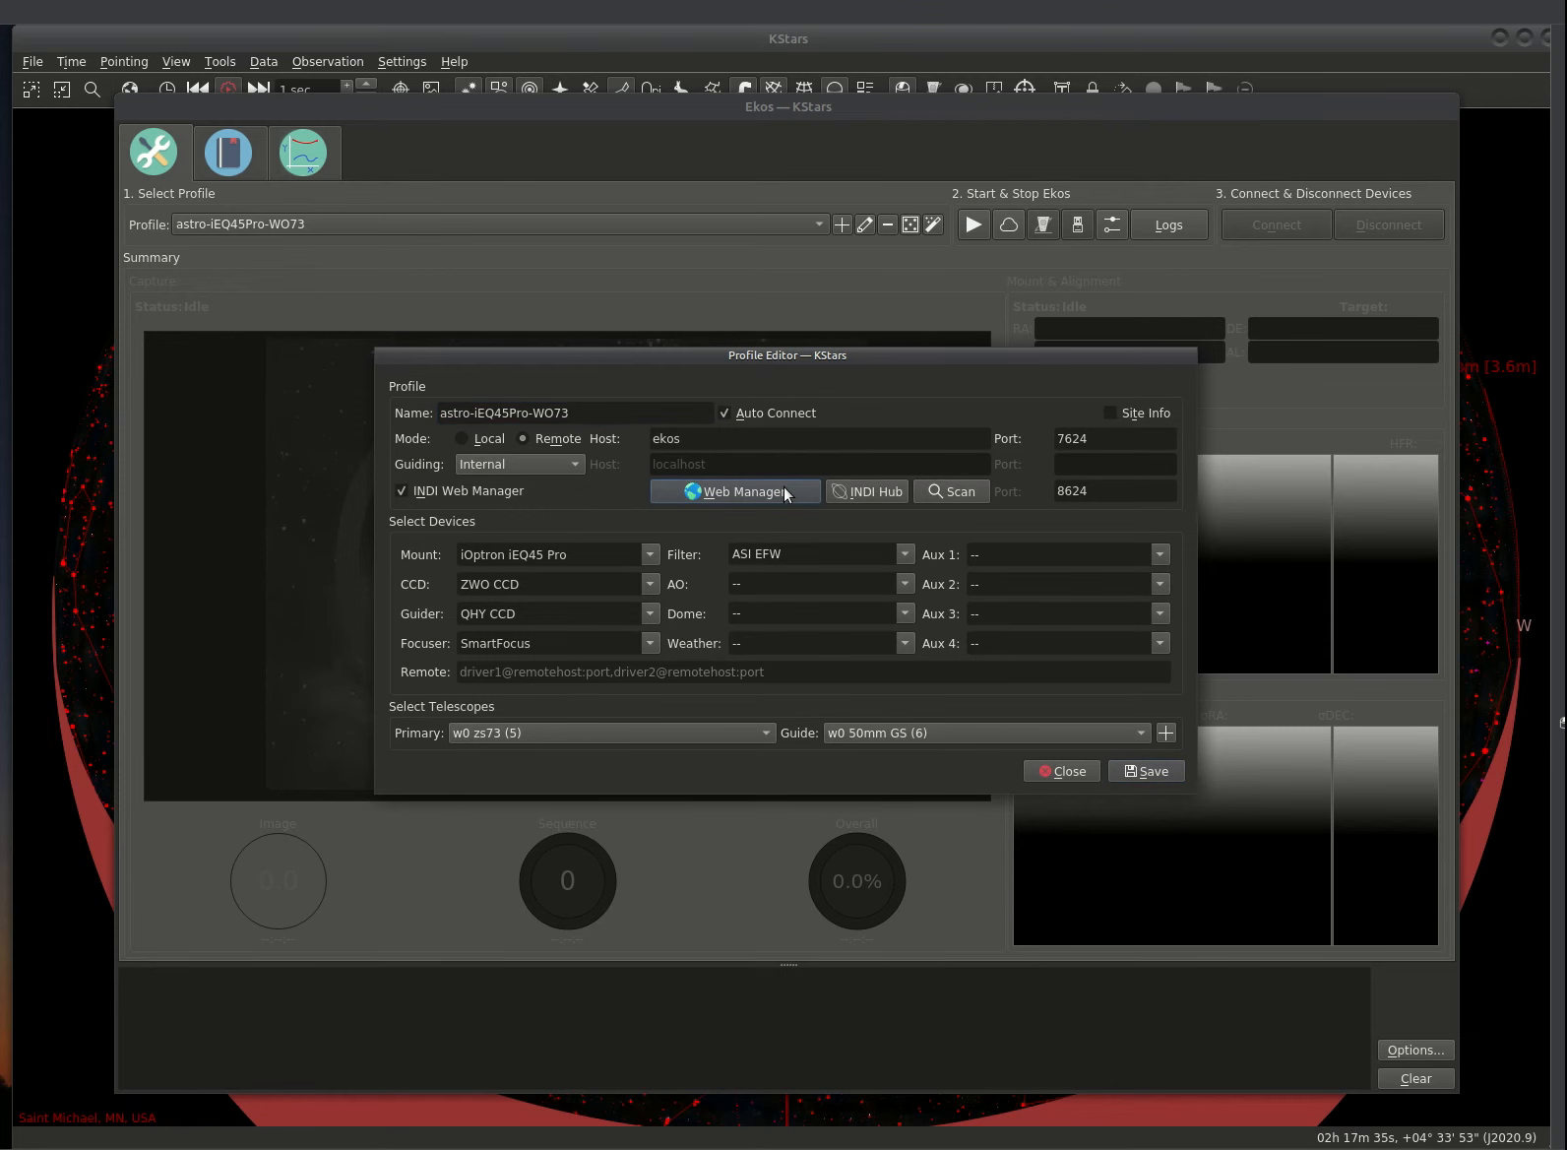
Step: Open INDI Web Manager at ekos:8624 and save the Simulators equipment profile
click(736, 491)
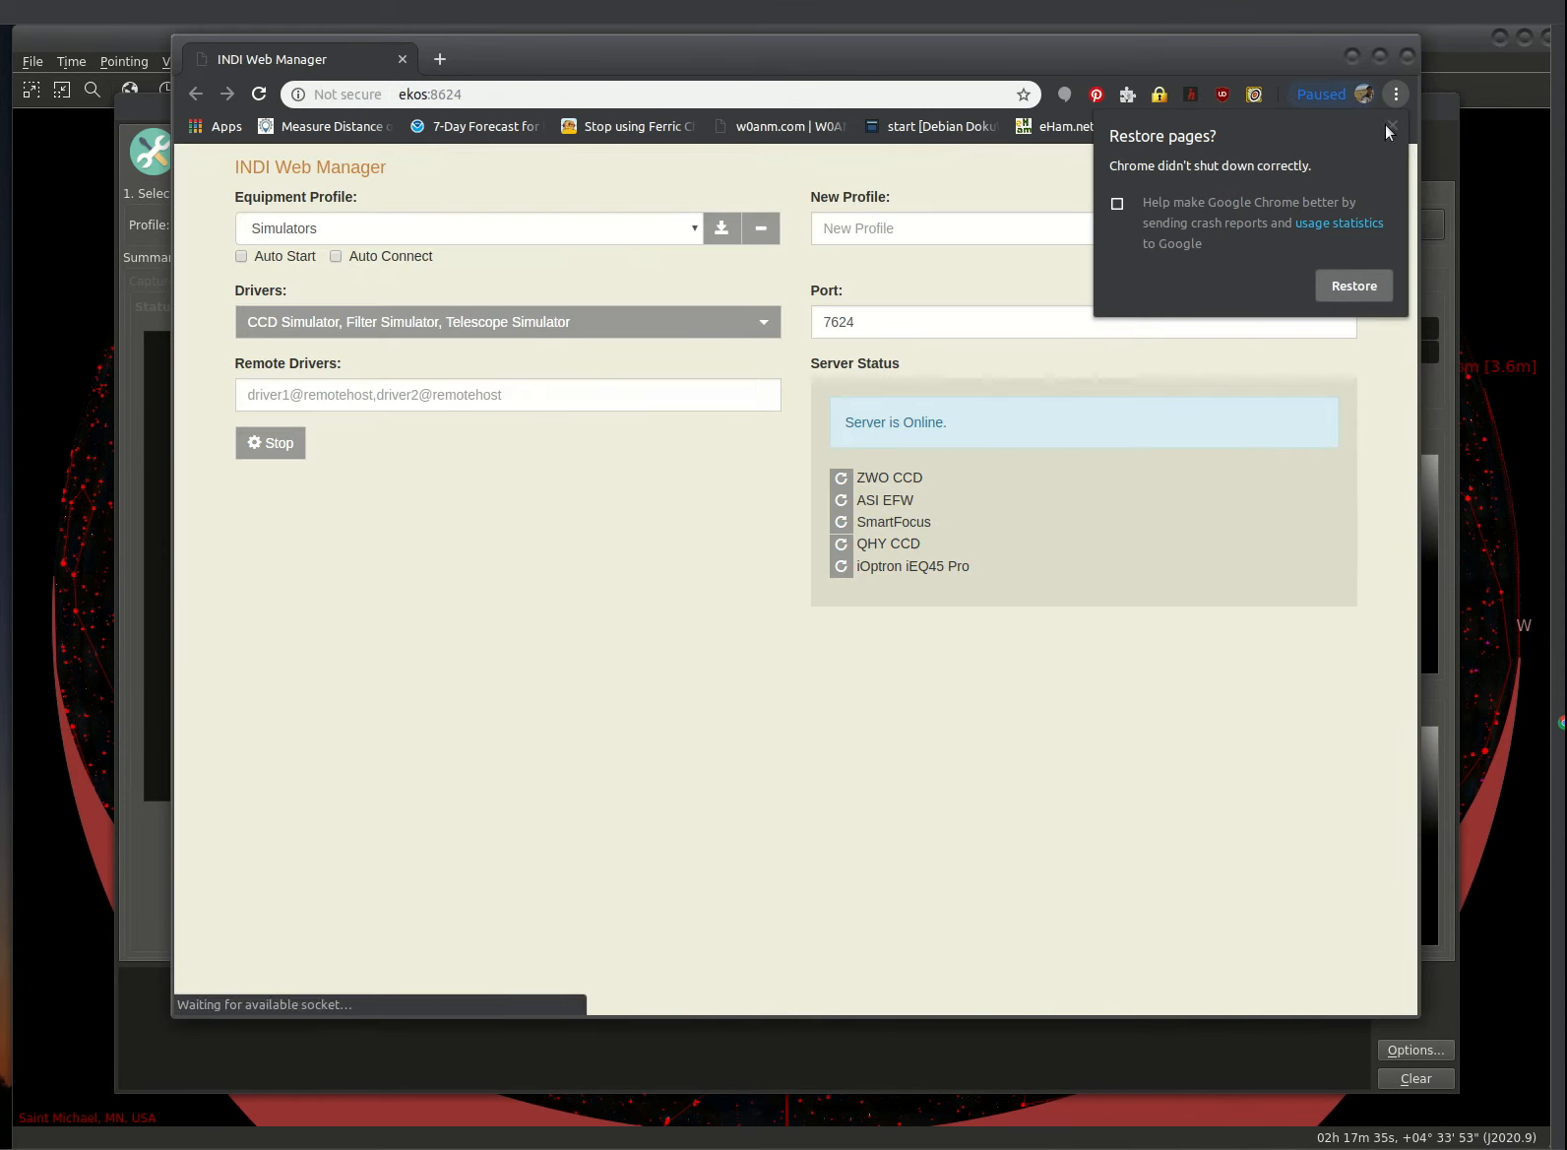
click(1390, 120)
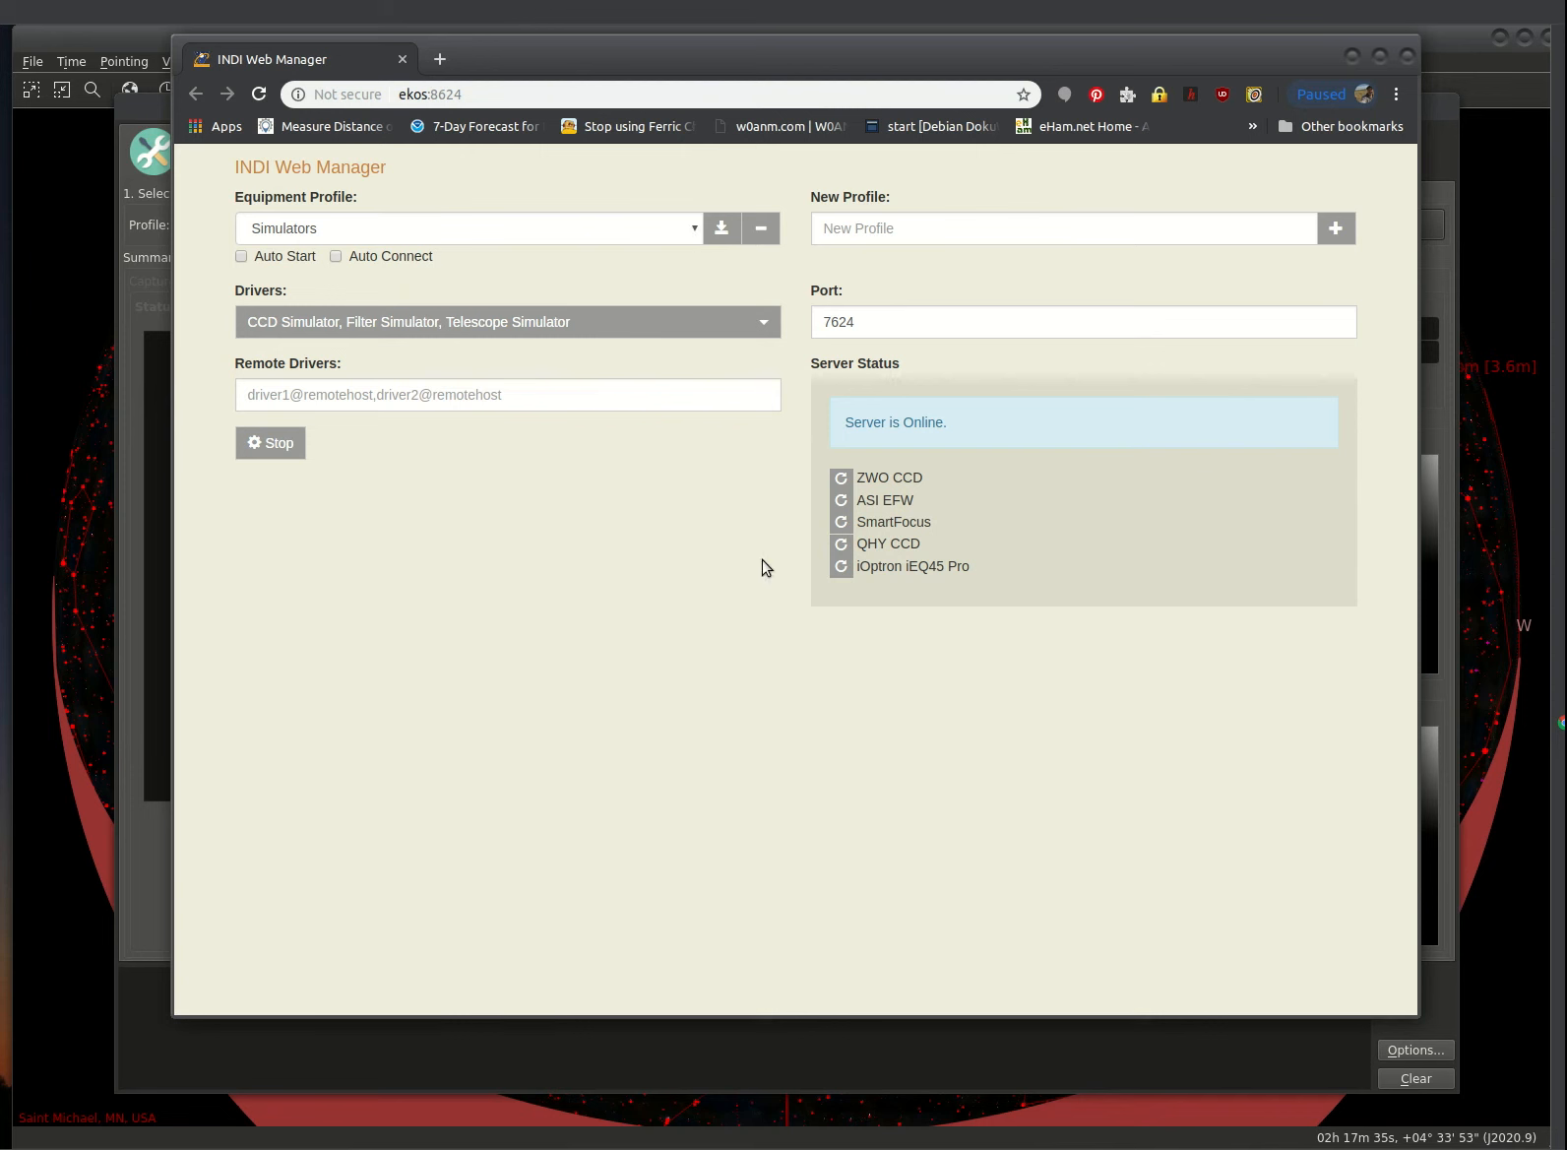
click(718, 238)
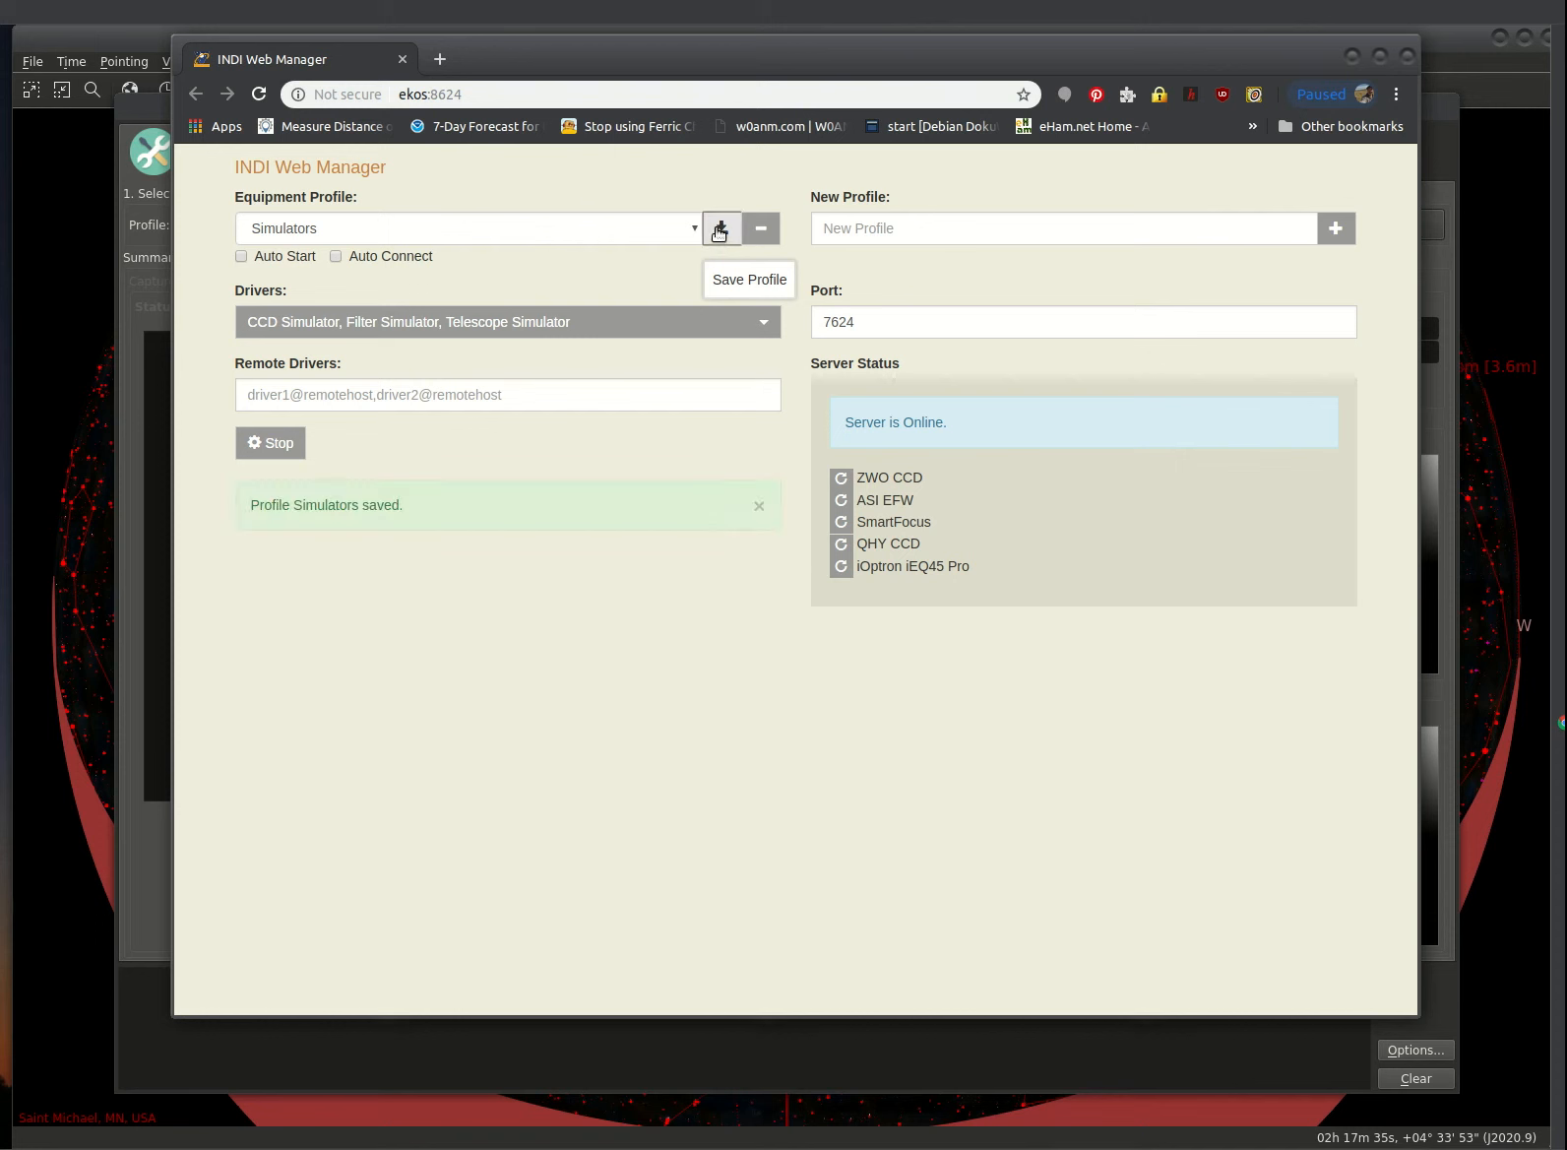
click(689, 233)
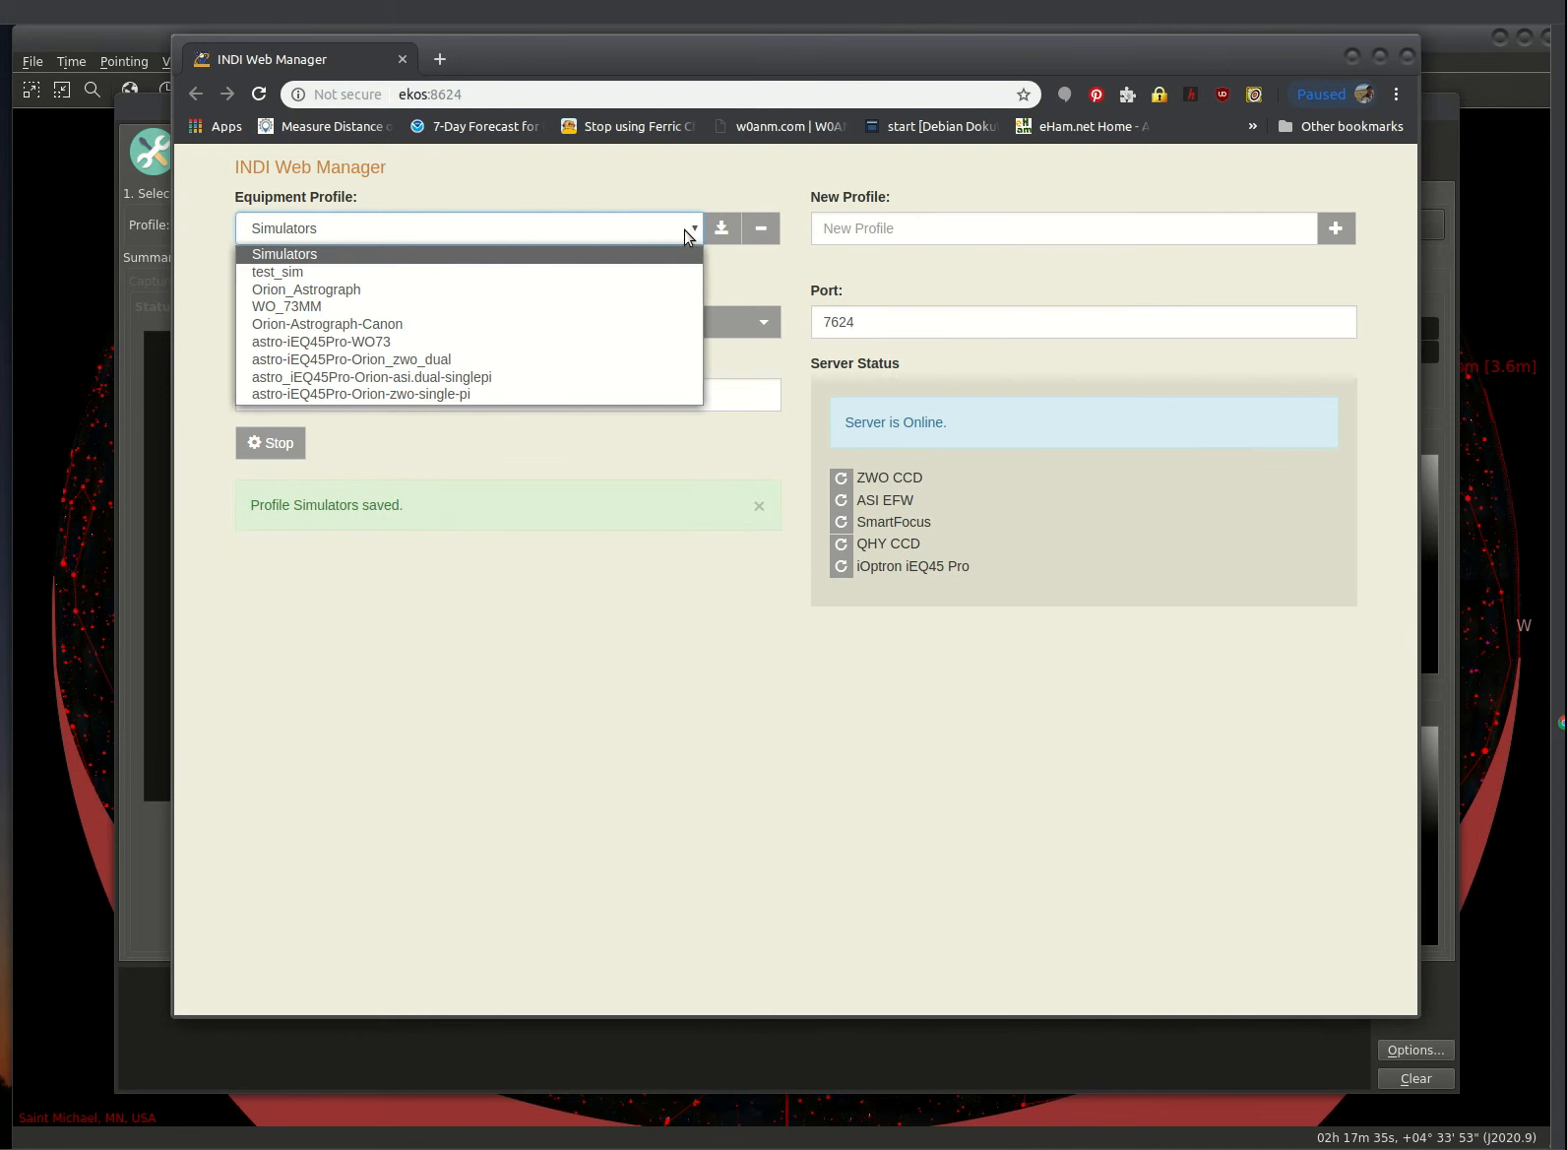
Step: Select astro-iEQ45Pro-WO73 in the Web Manager and restart its INDI server
click(388, 342)
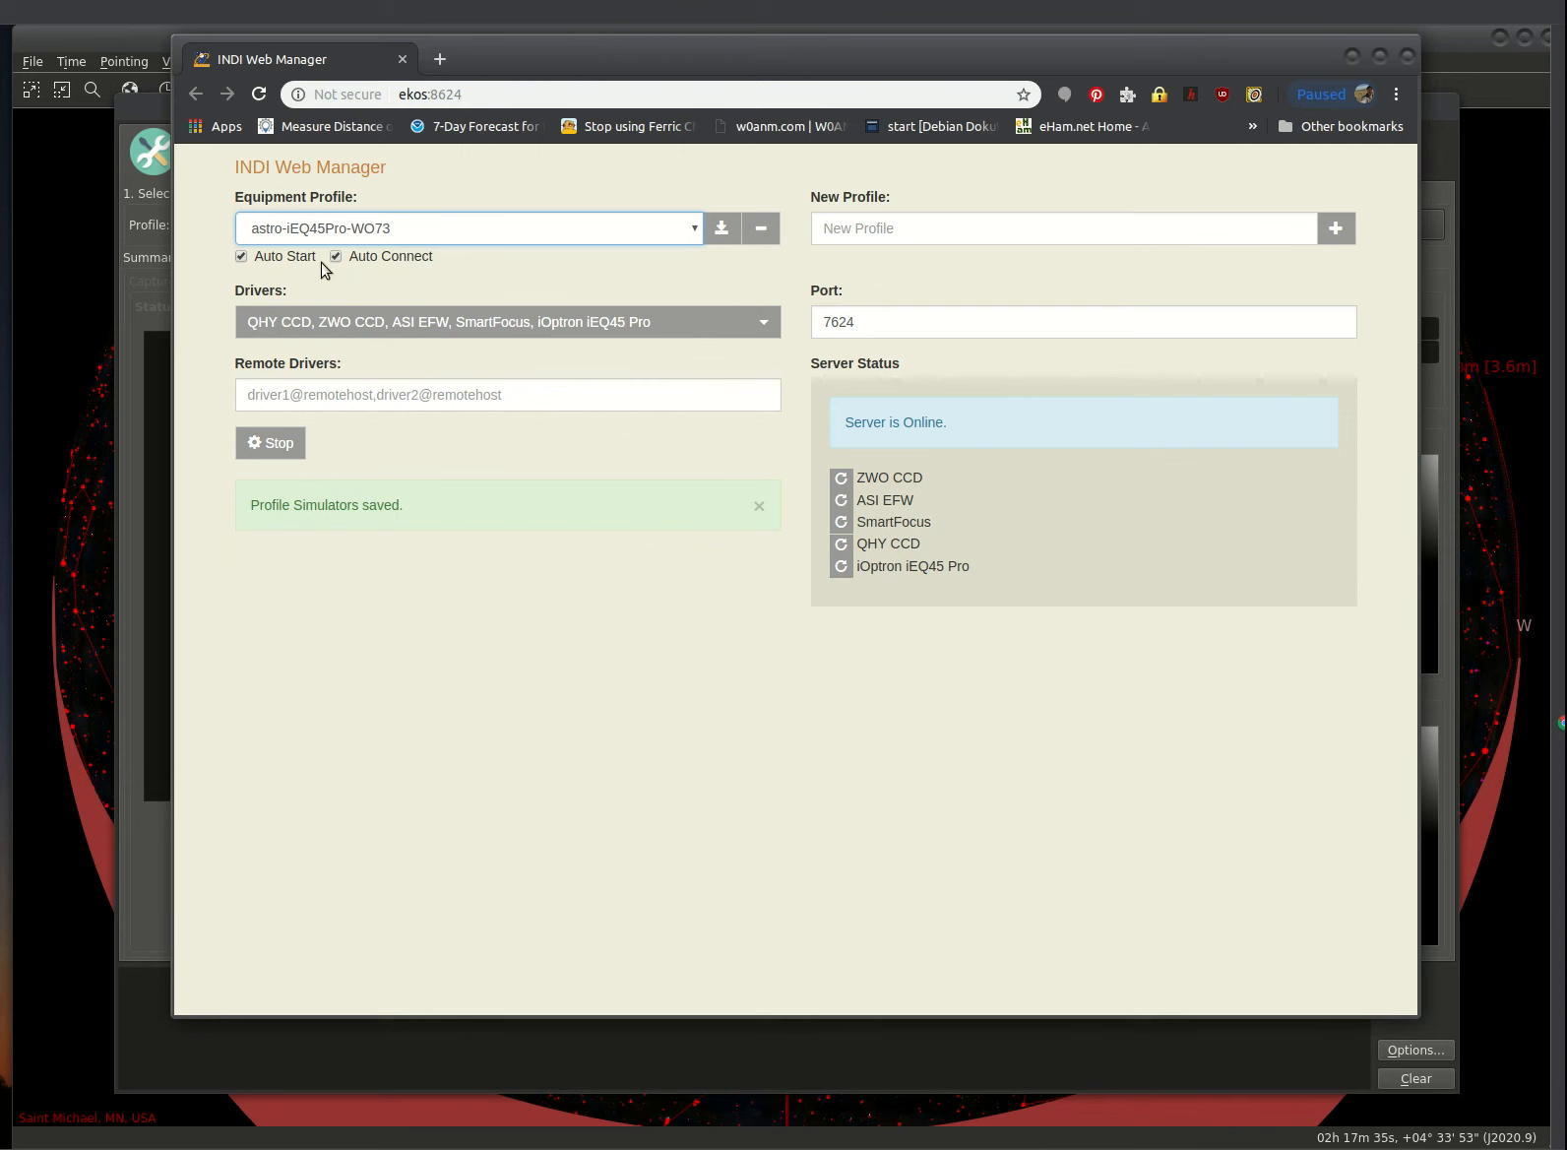
click(278, 443)
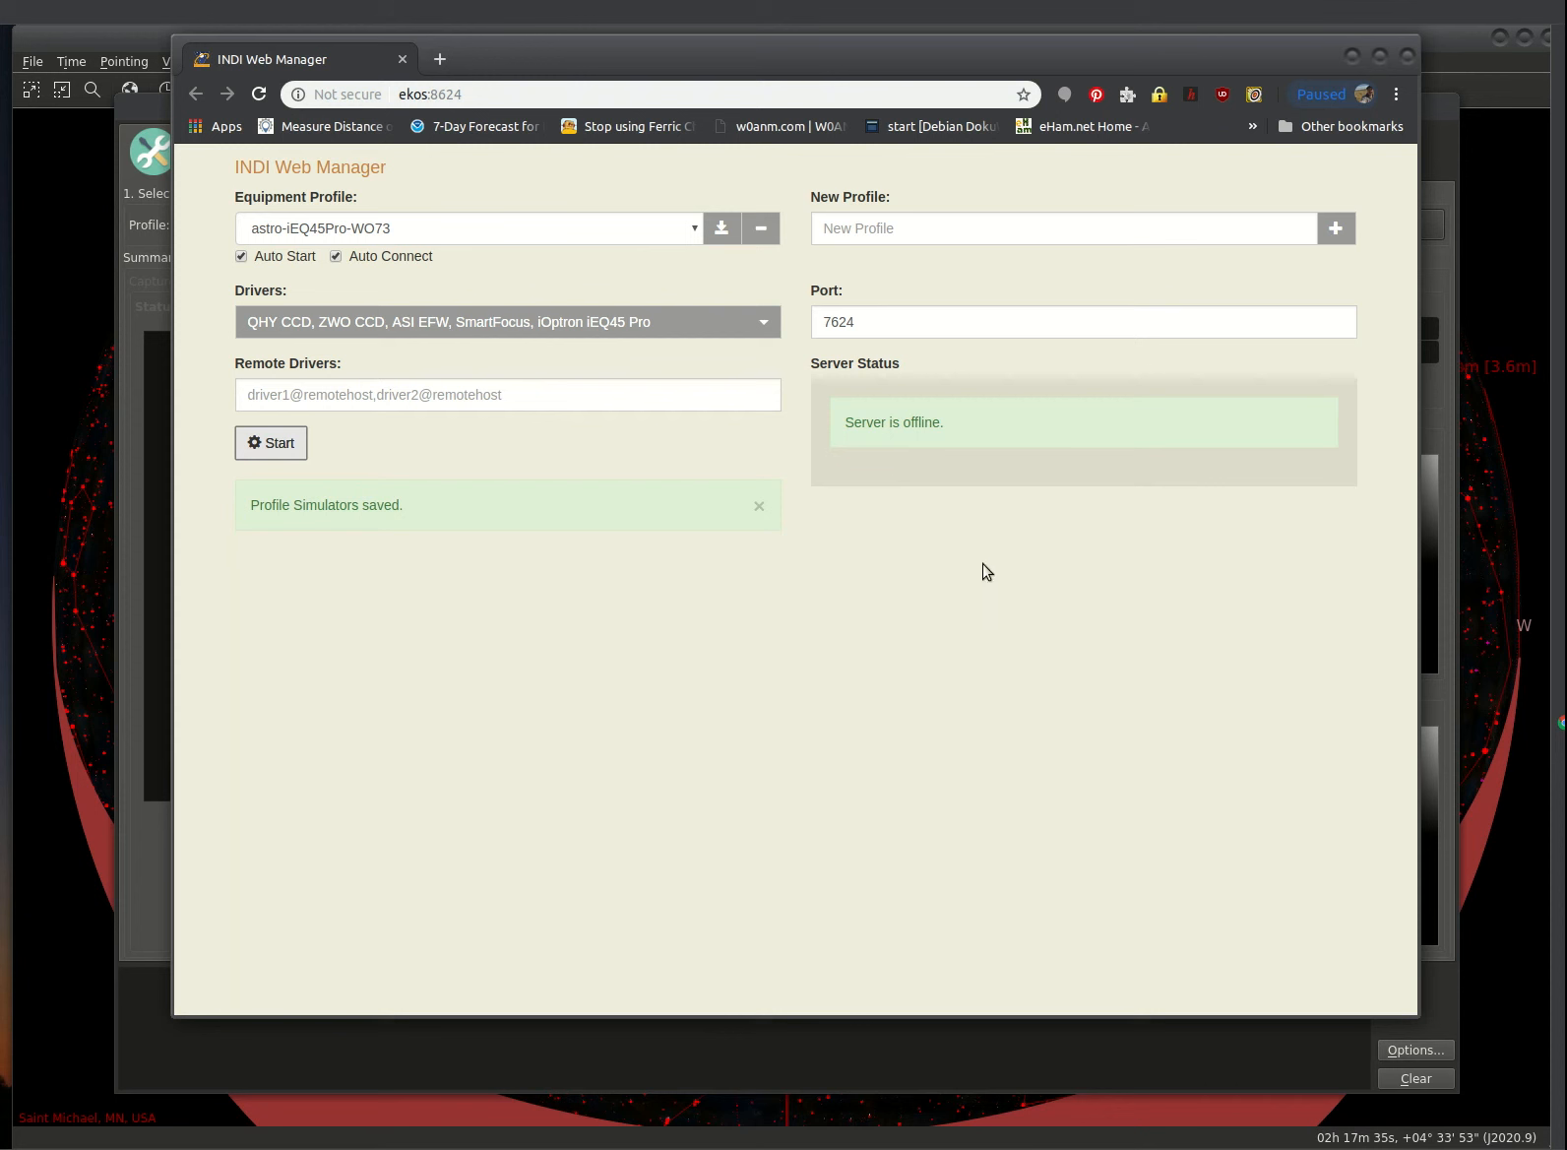
click(286, 448)
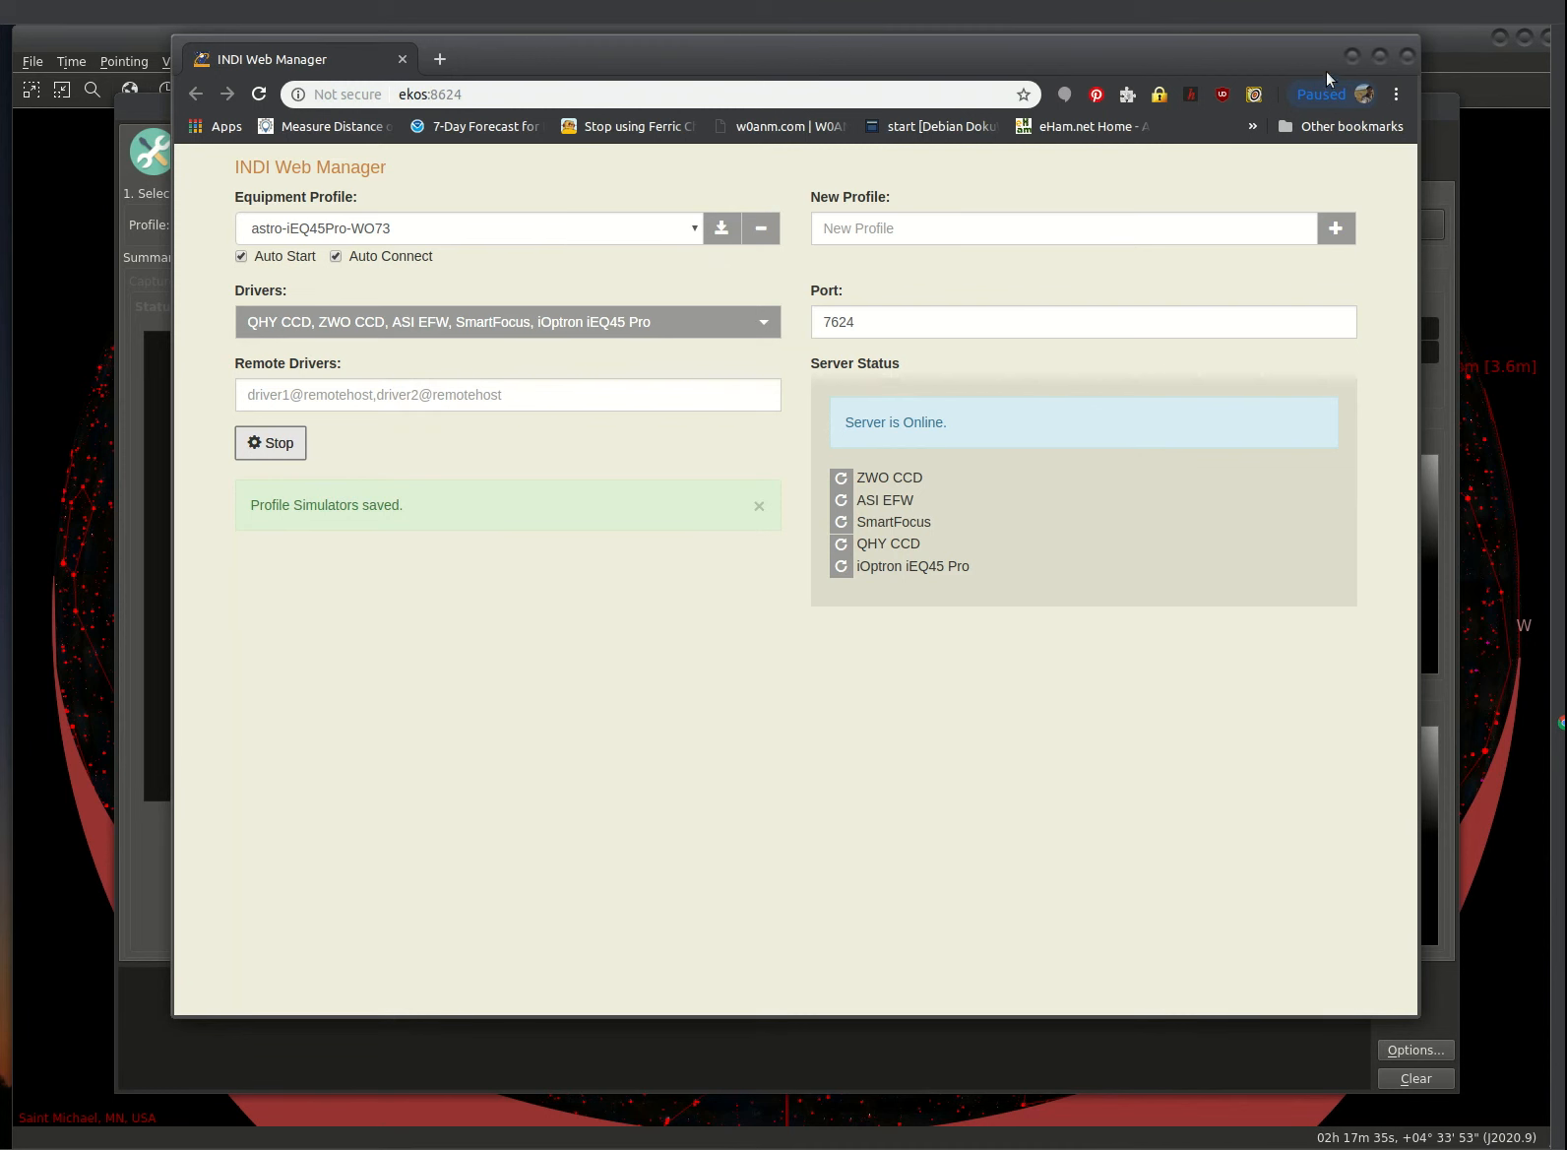
Step: Close the browser, save the astro-iEQ45Pro-WO73 profile and start Ekos
click(1407, 55)
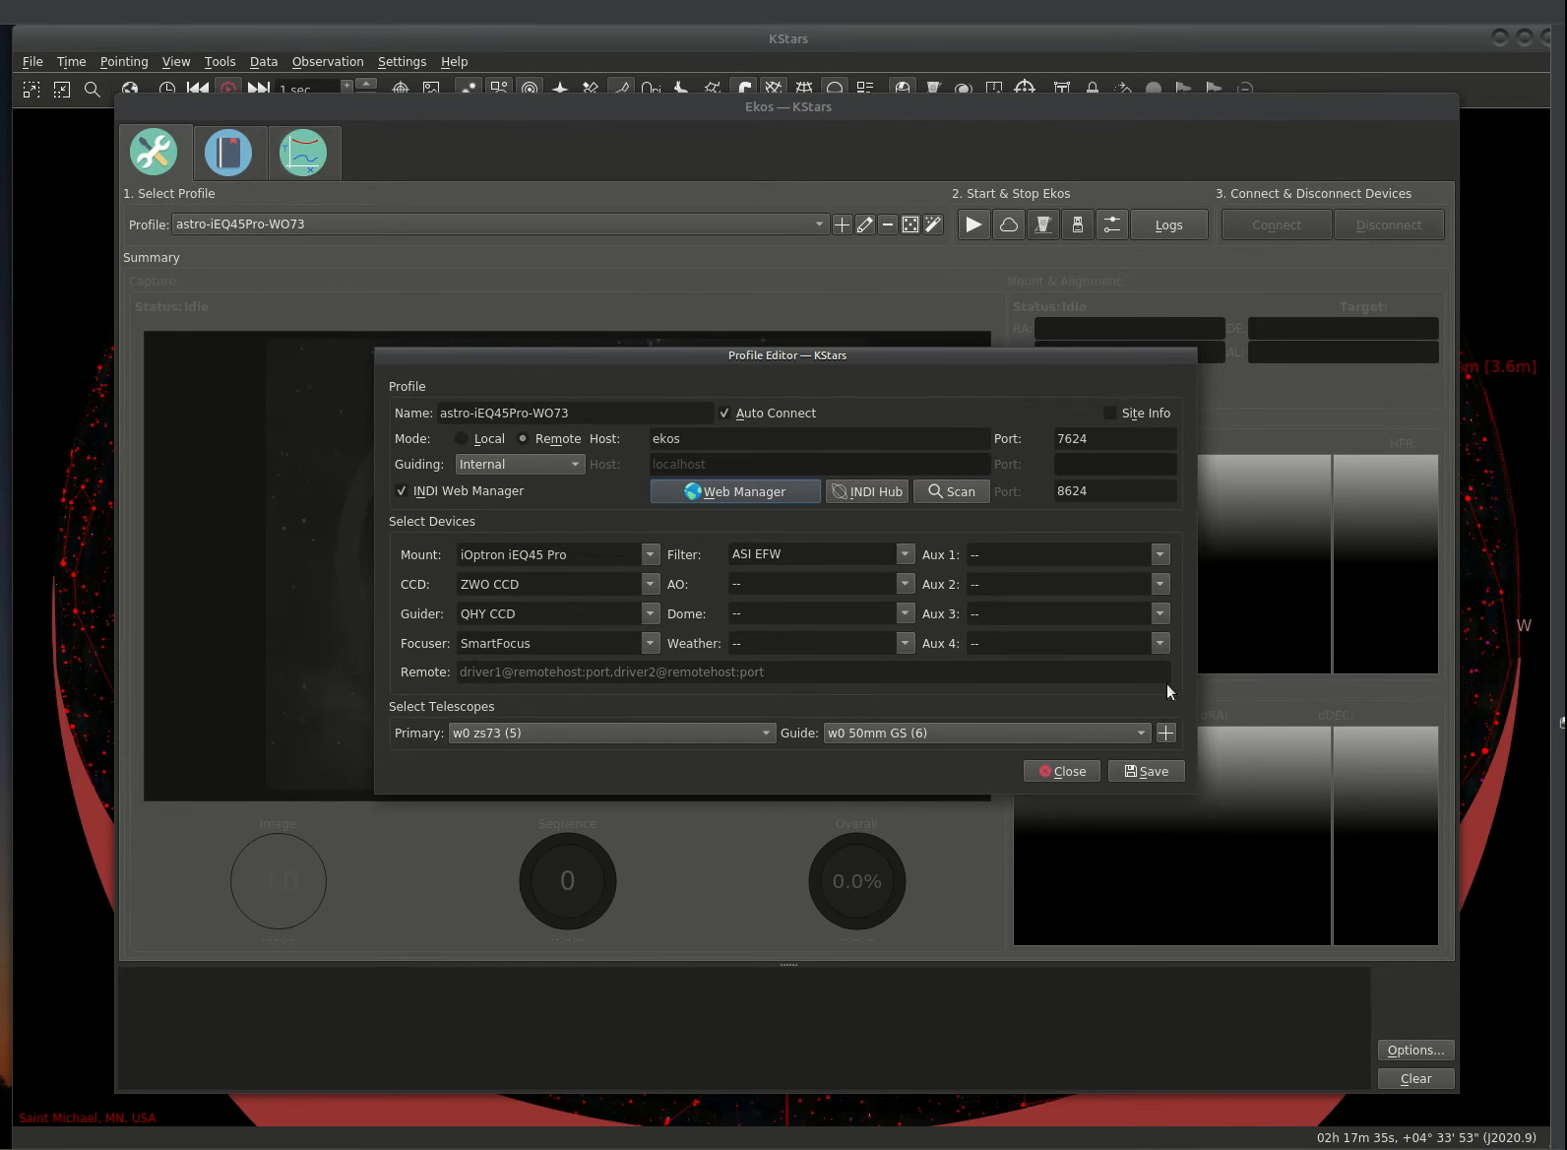
click(1146, 770)
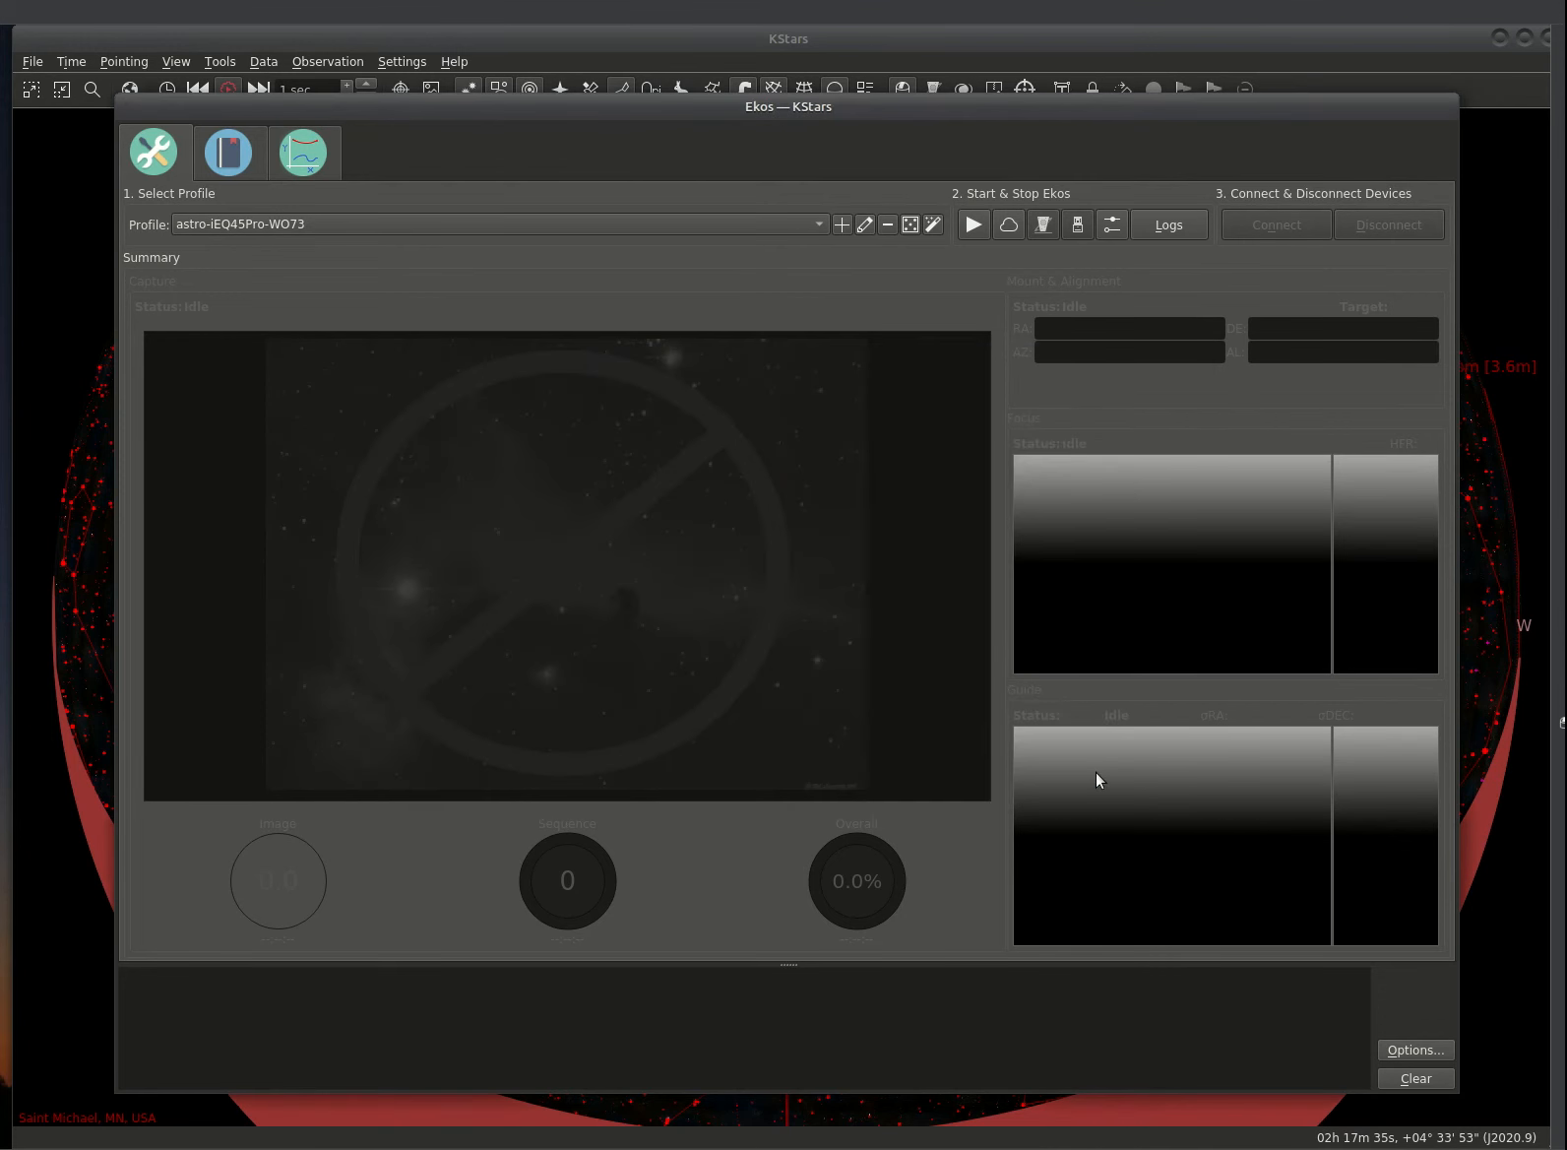
click(973, 224)
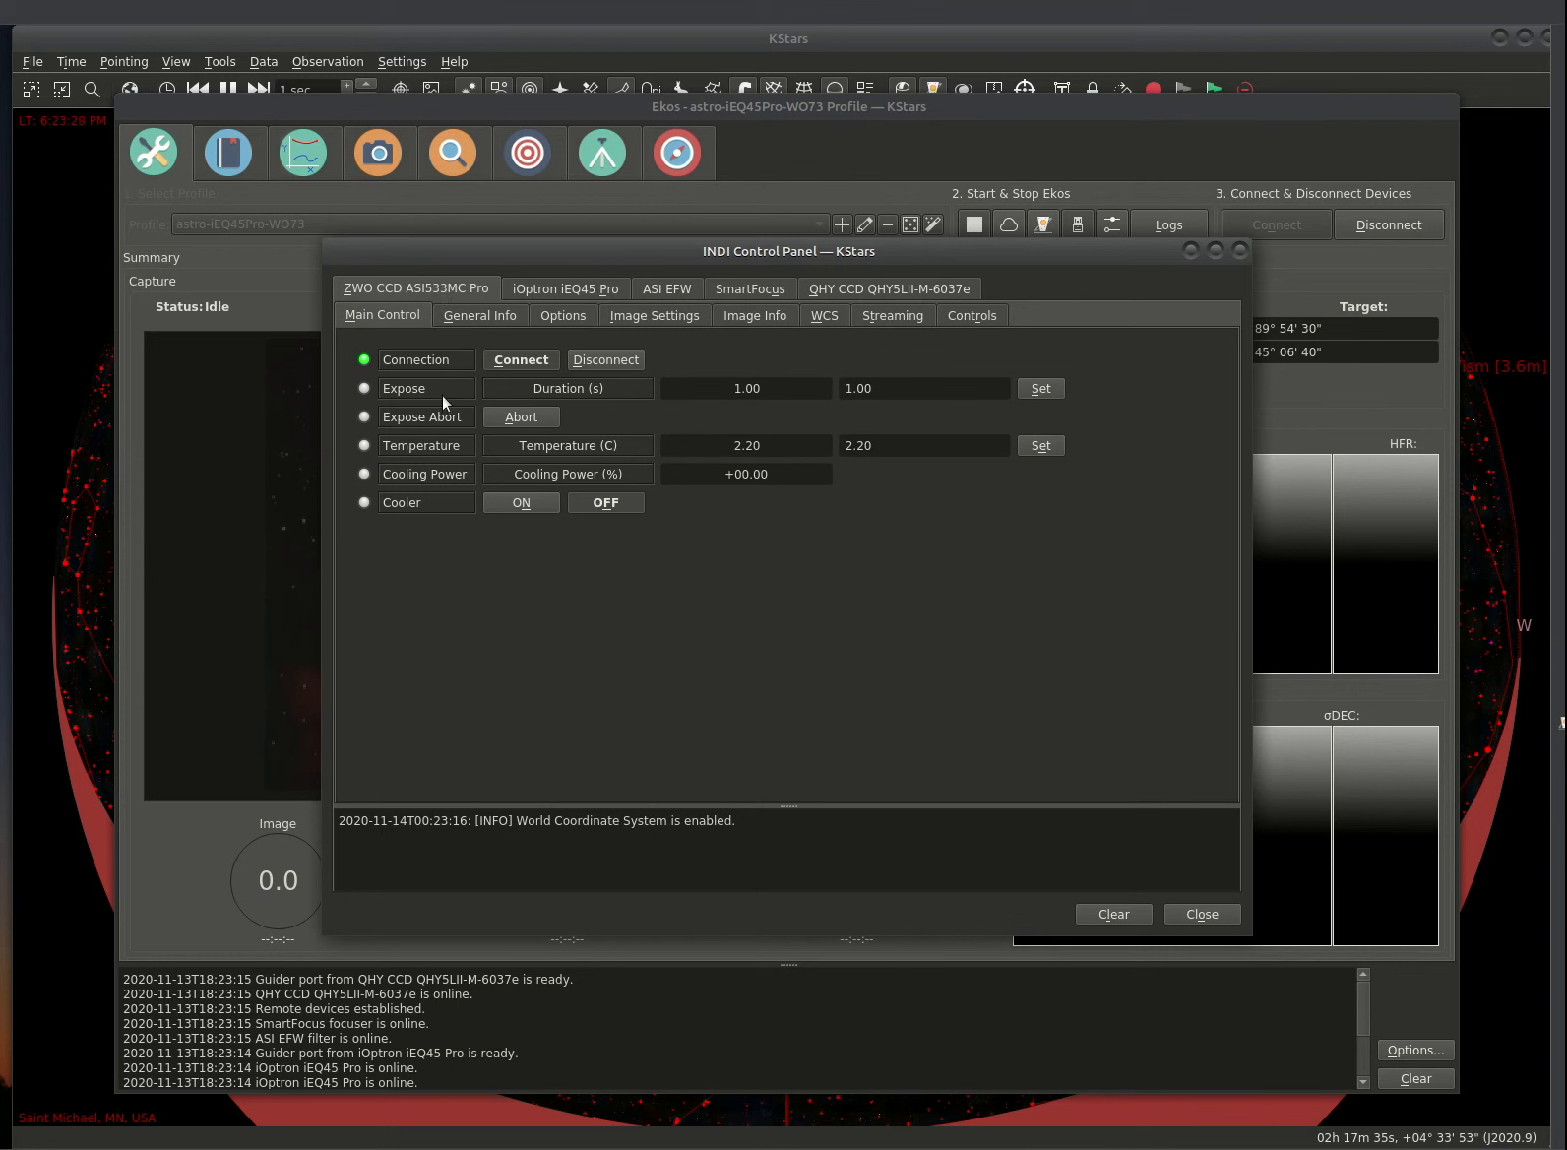
Step: Inspect the iOptron iEQ45 Pro mount and ASI EFW filter wheel properties
click(573, 291)
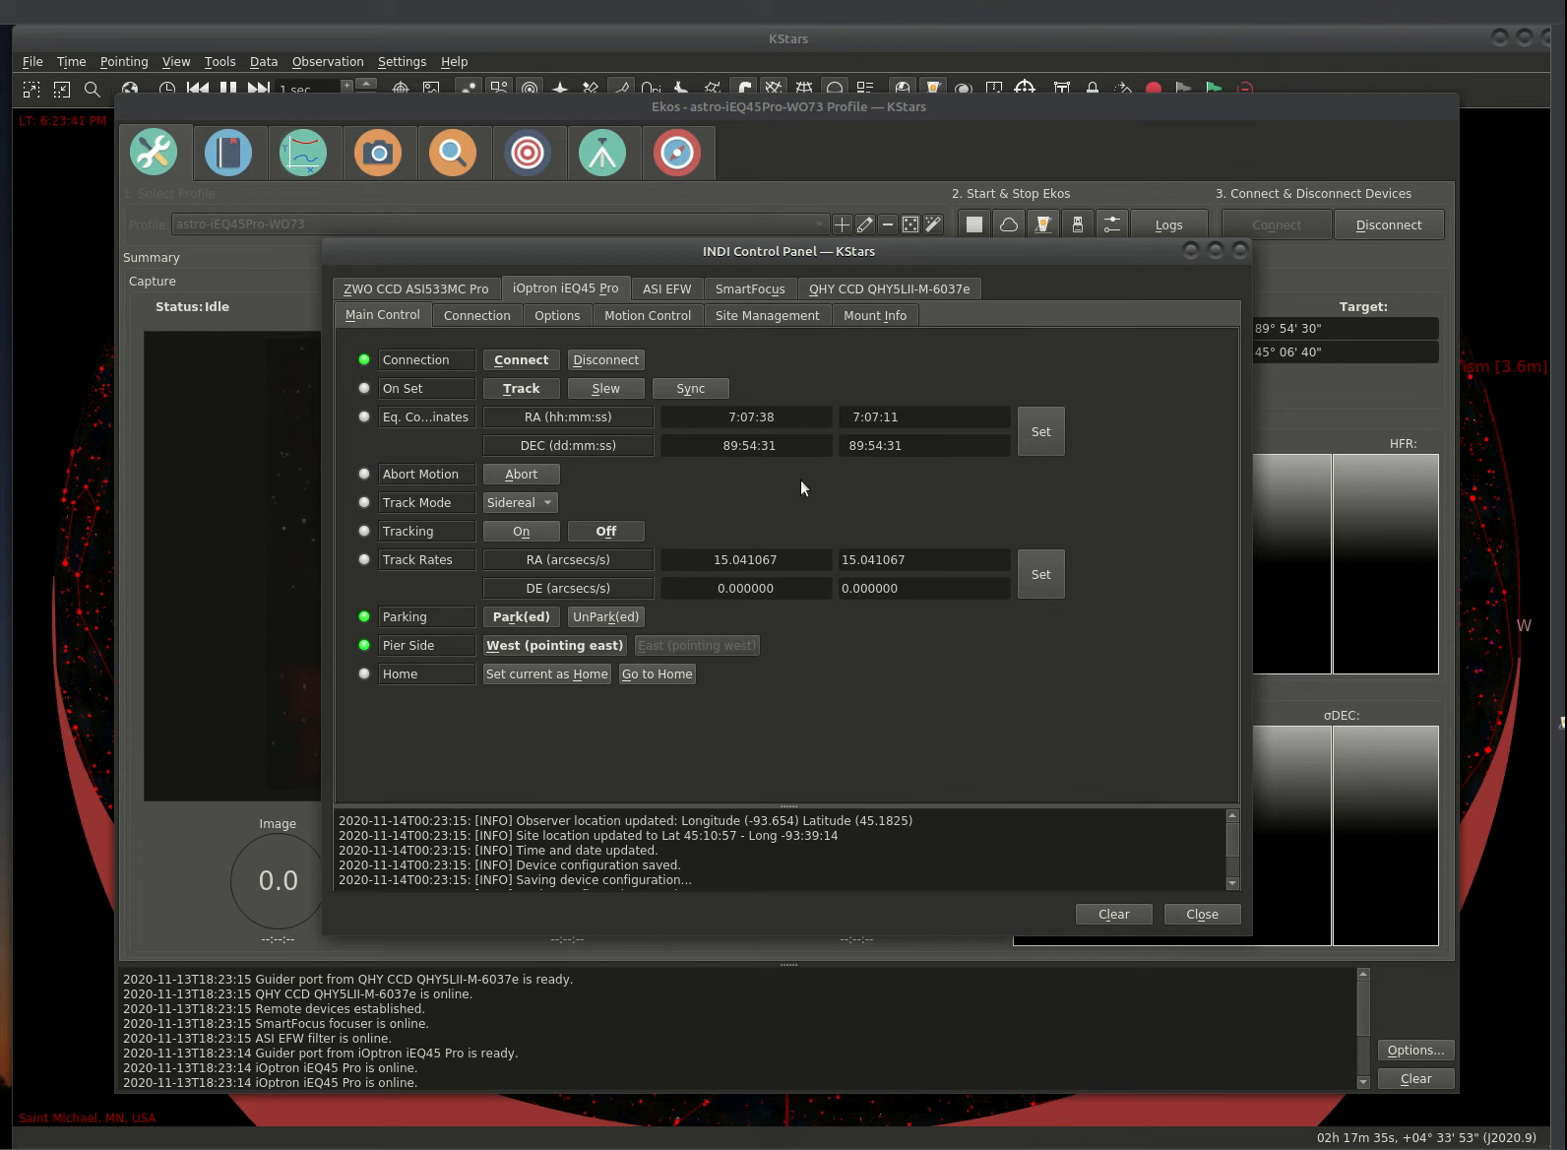
click(666, 290)
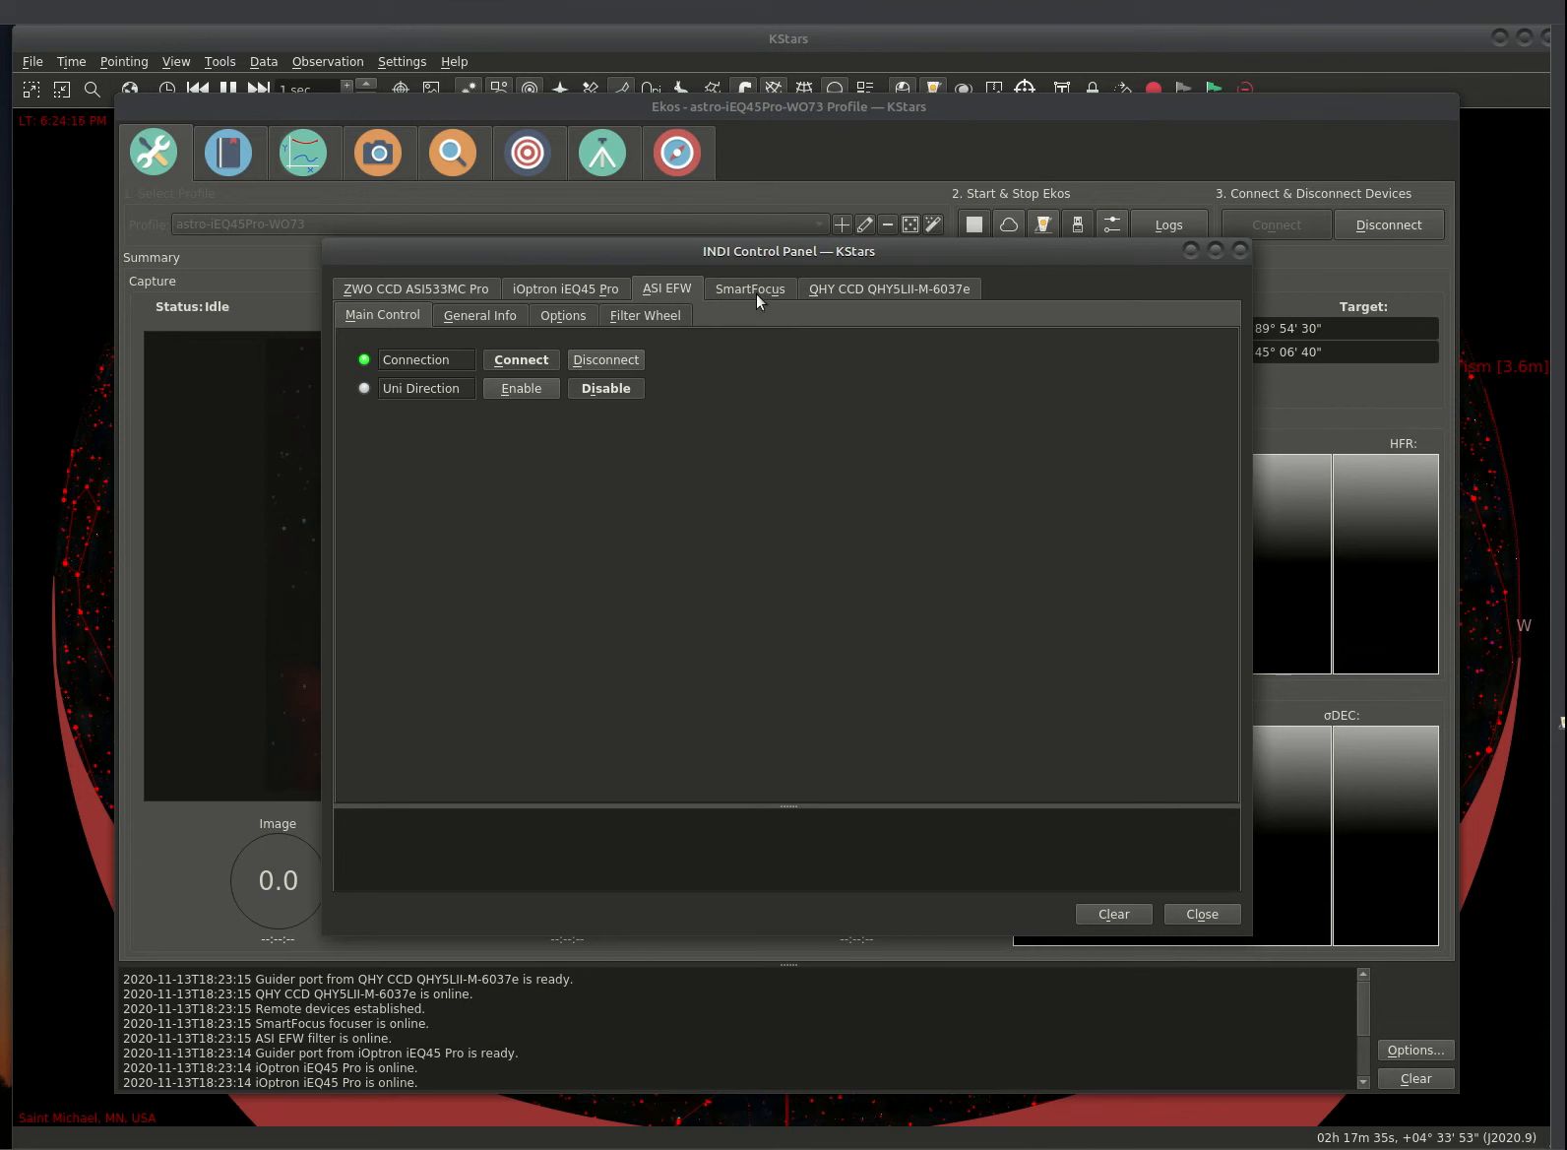
Step: Raise the QHY5LII-M guide camera's gain slider to 16 and apply it
click(732, 285)
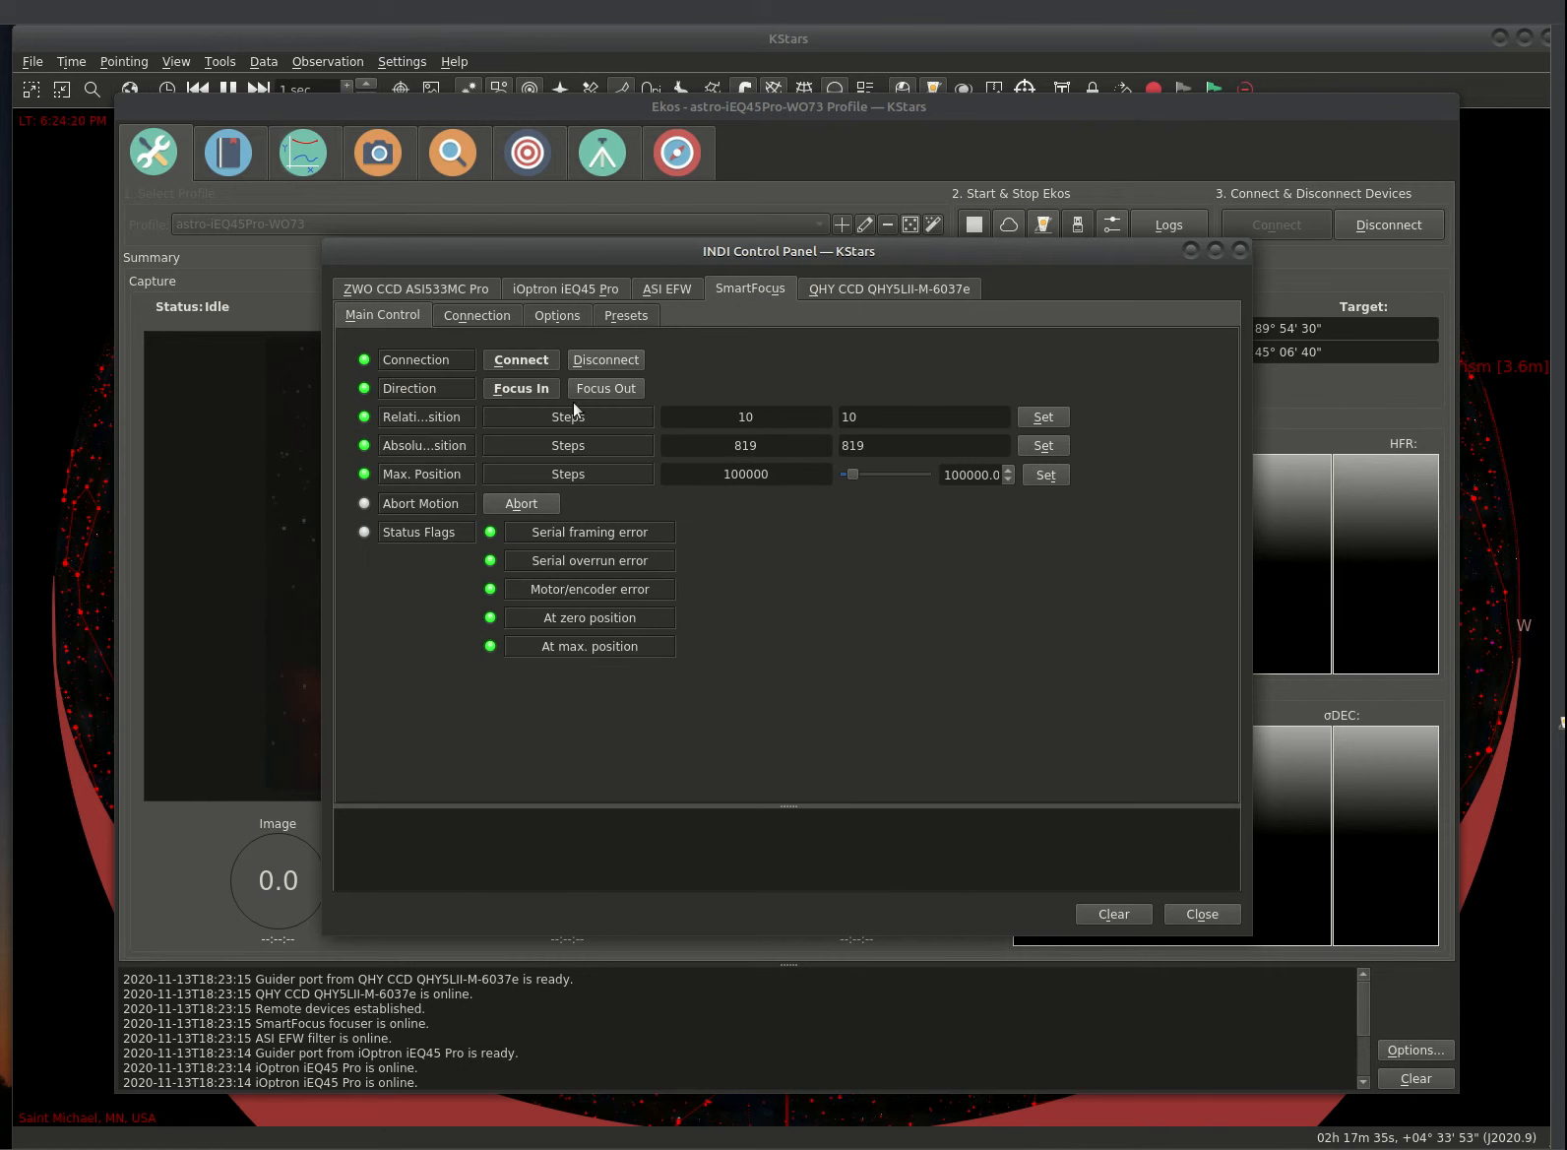
click(900, 290)
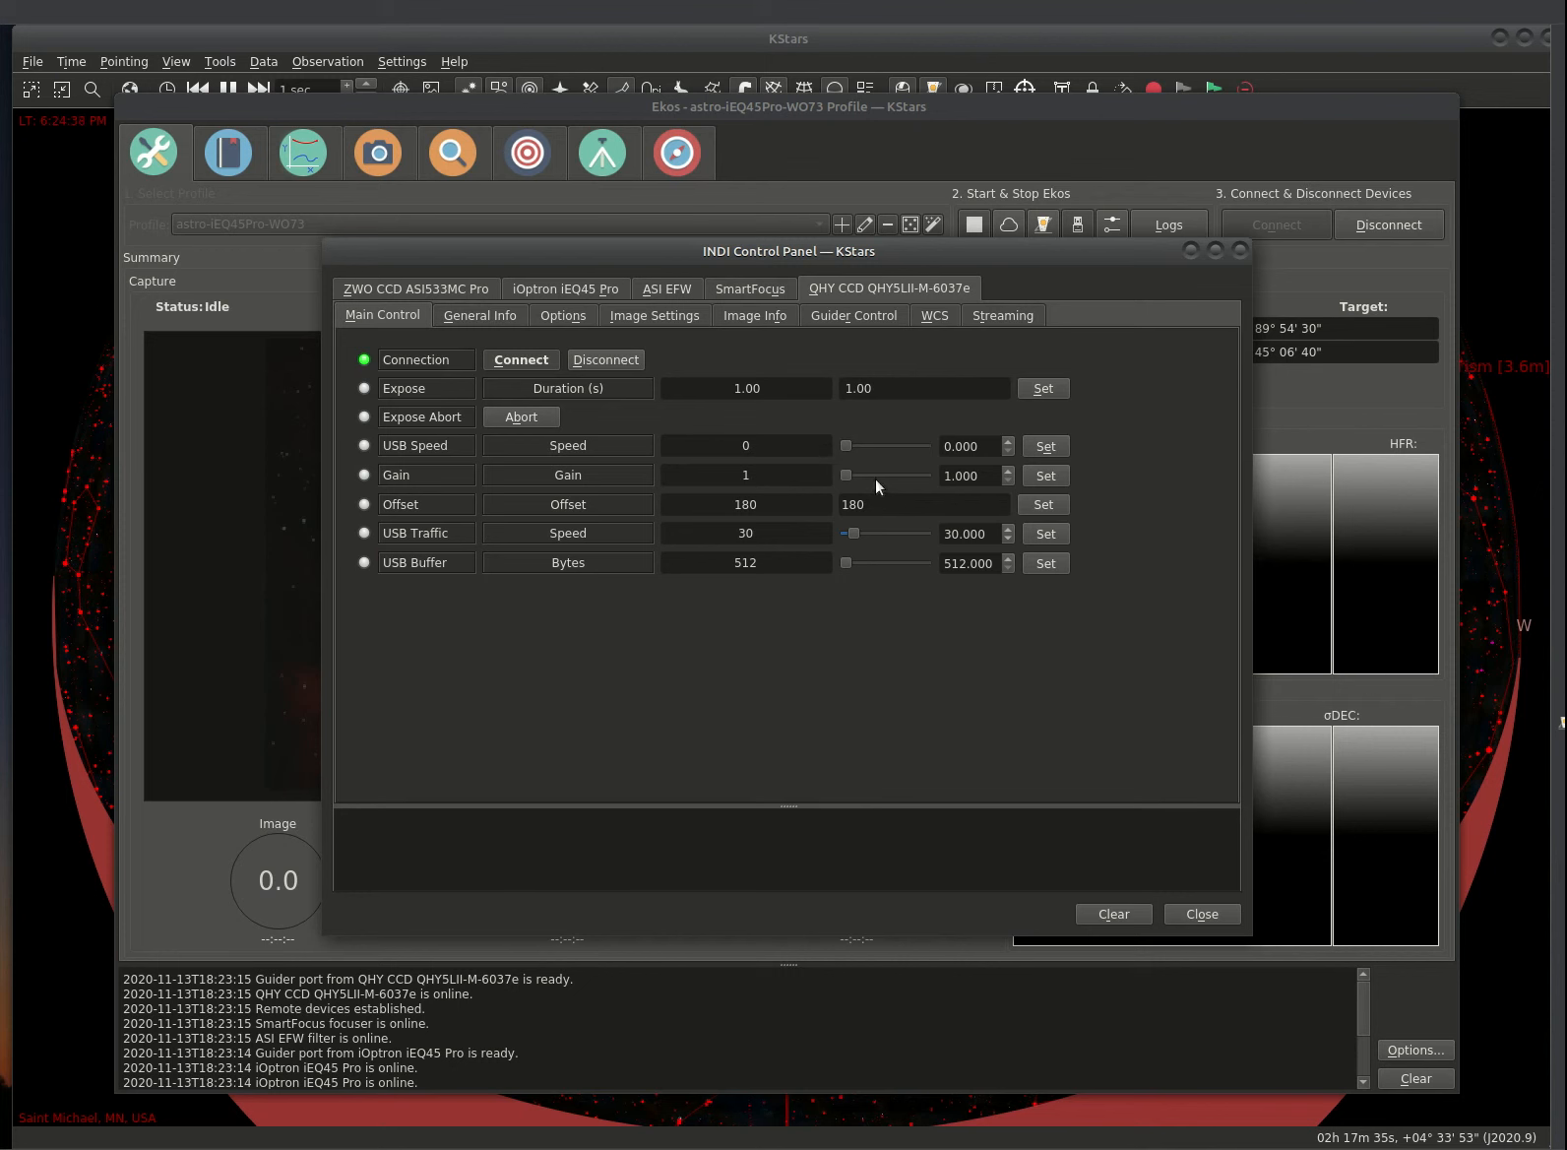
drag(846, 472, 886, 480)
click(1041, 477)
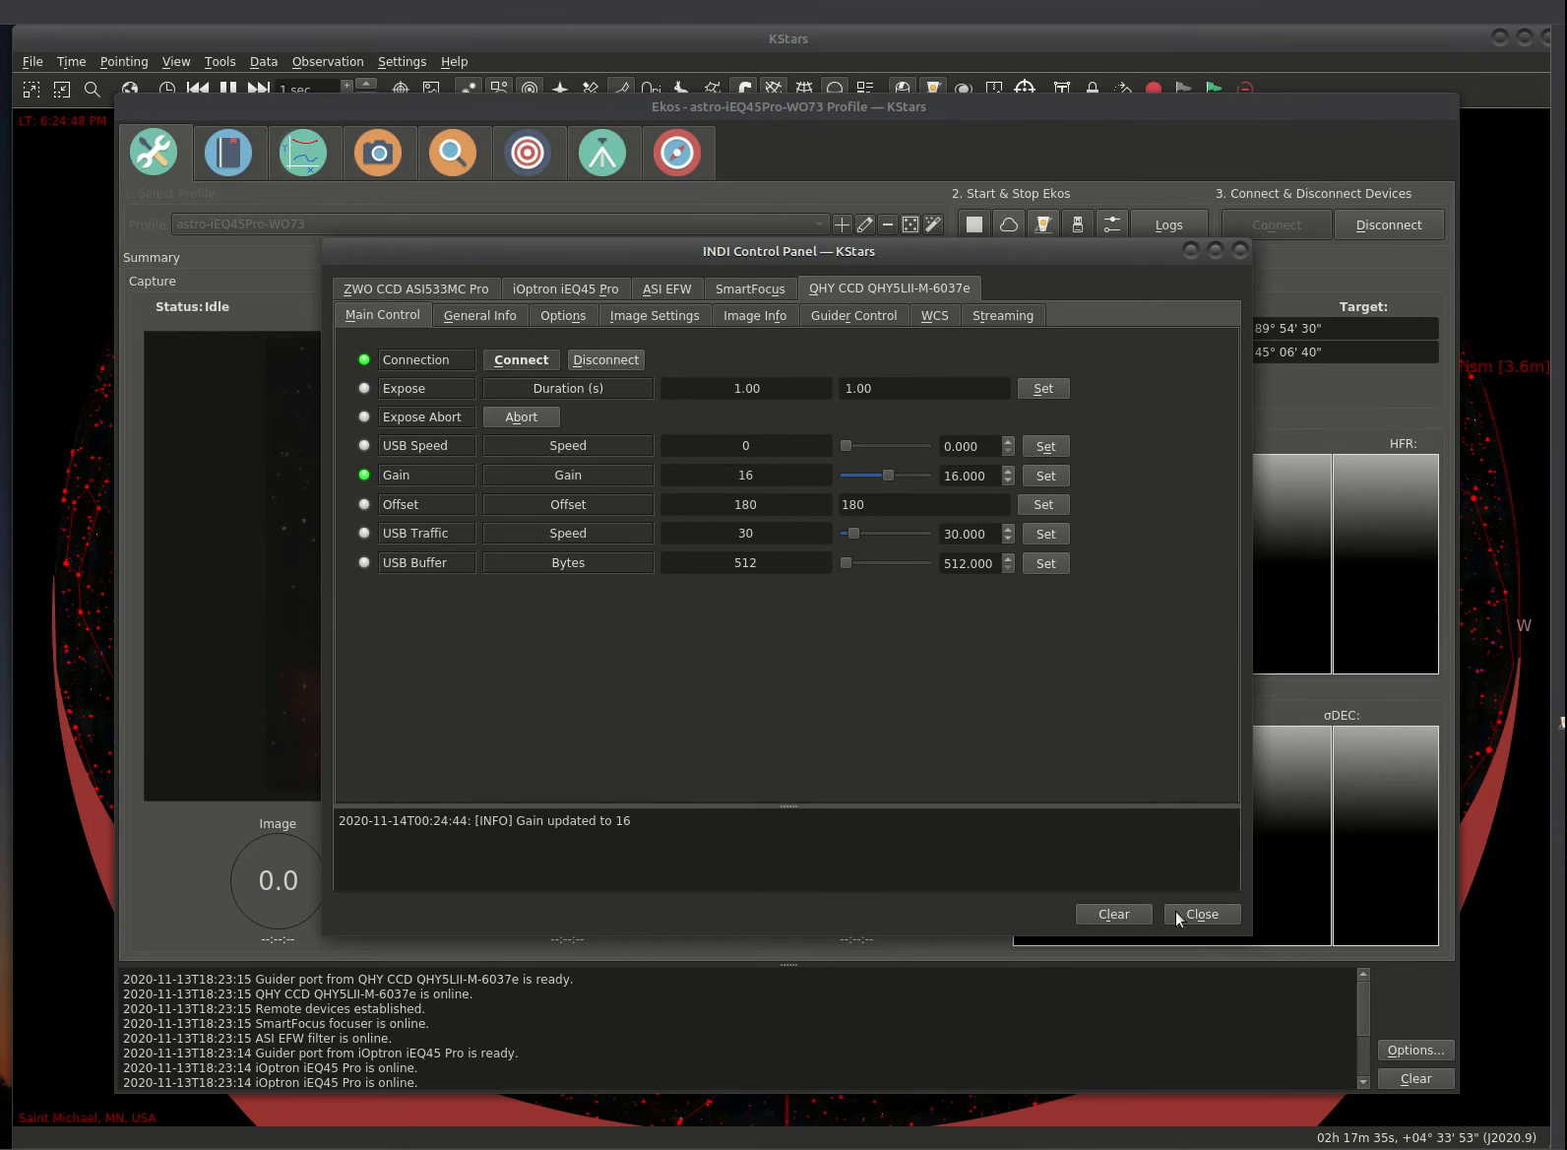
Step: Close the INDI Control Panel to return to the Ekos summary page
click(1200, 911)
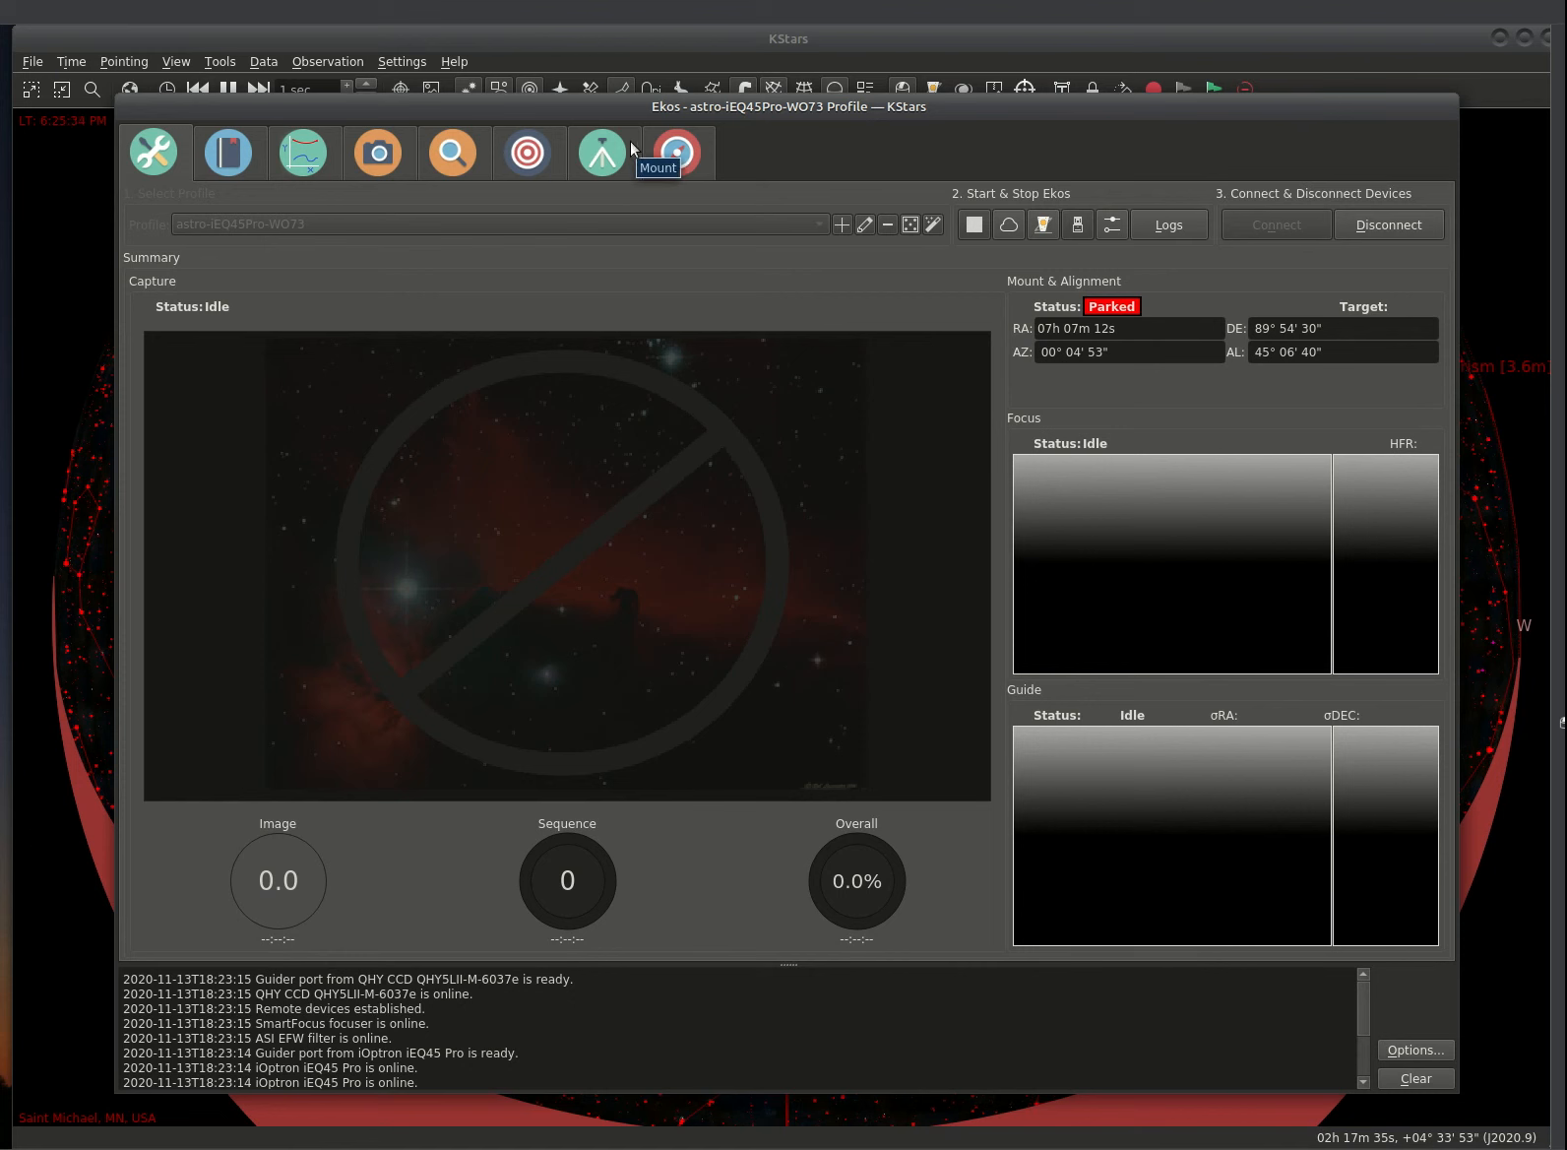
Step: Open the Align module's Polar Alignment tab, set to West, 30 degrees at 8x
click(530, 150)
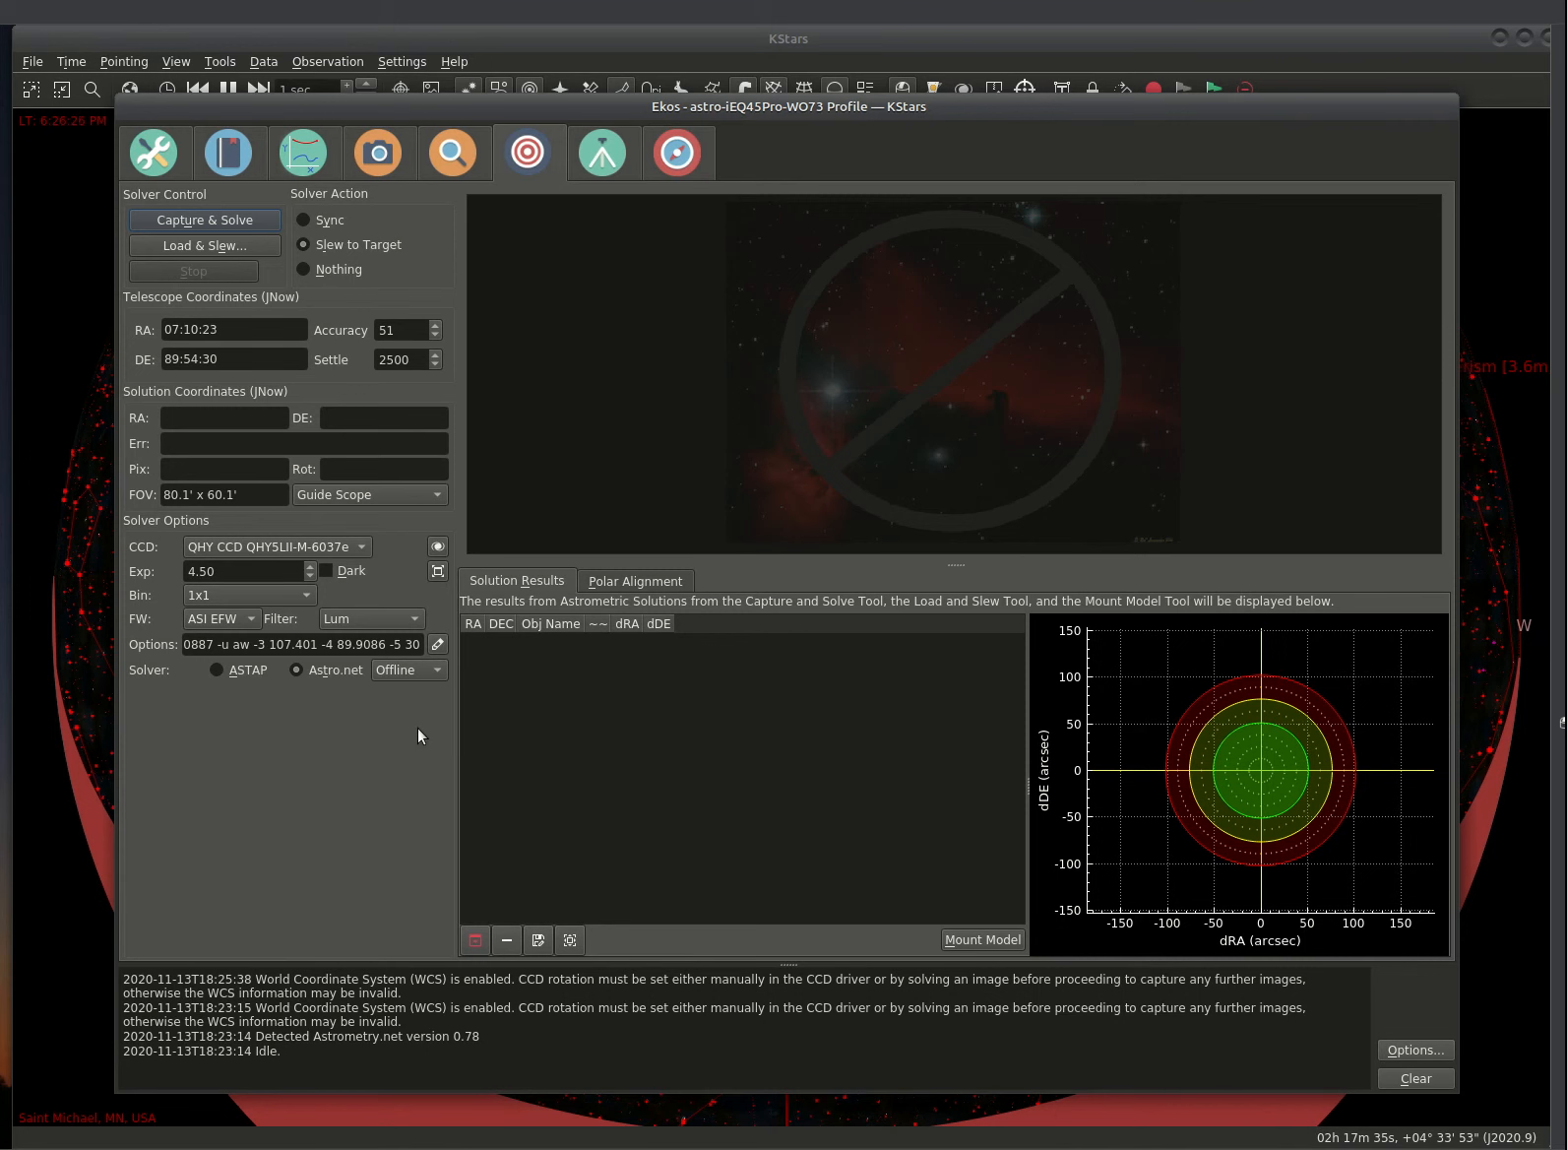
click(650, 577)
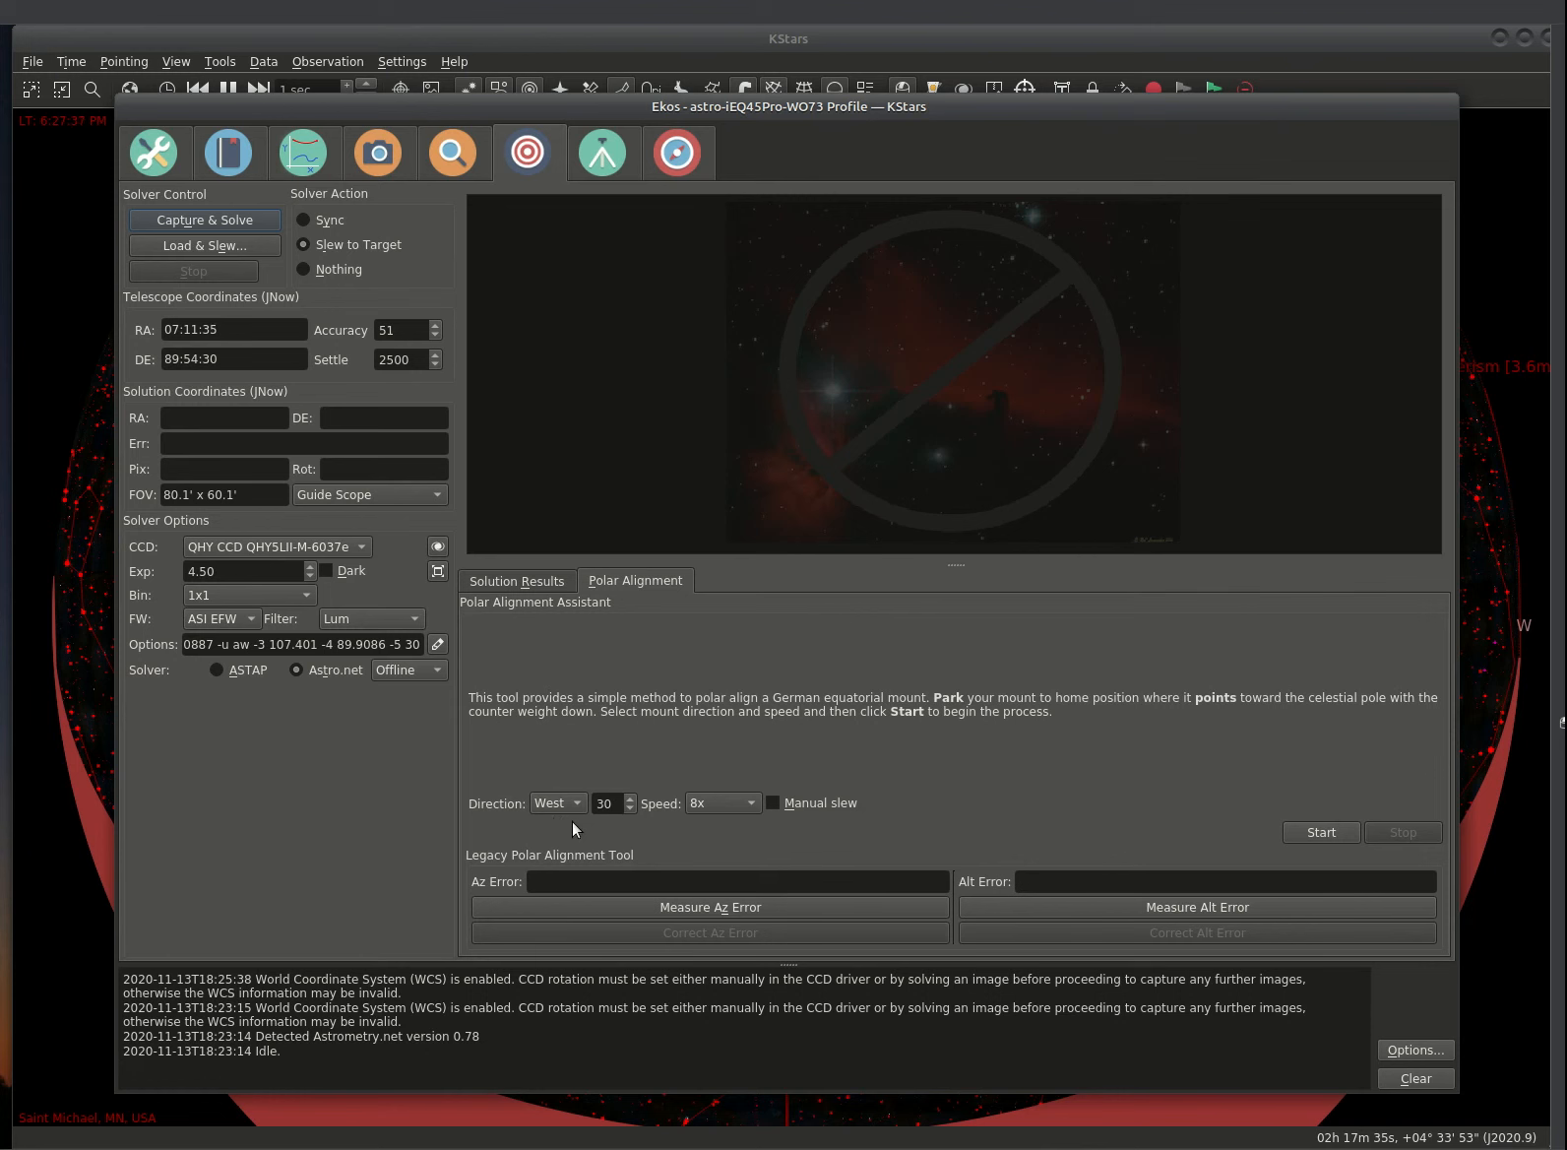
Step: Run polar alignment until it reports a 00° 23' 57" error and plots the correction vector
click(1319, 832)
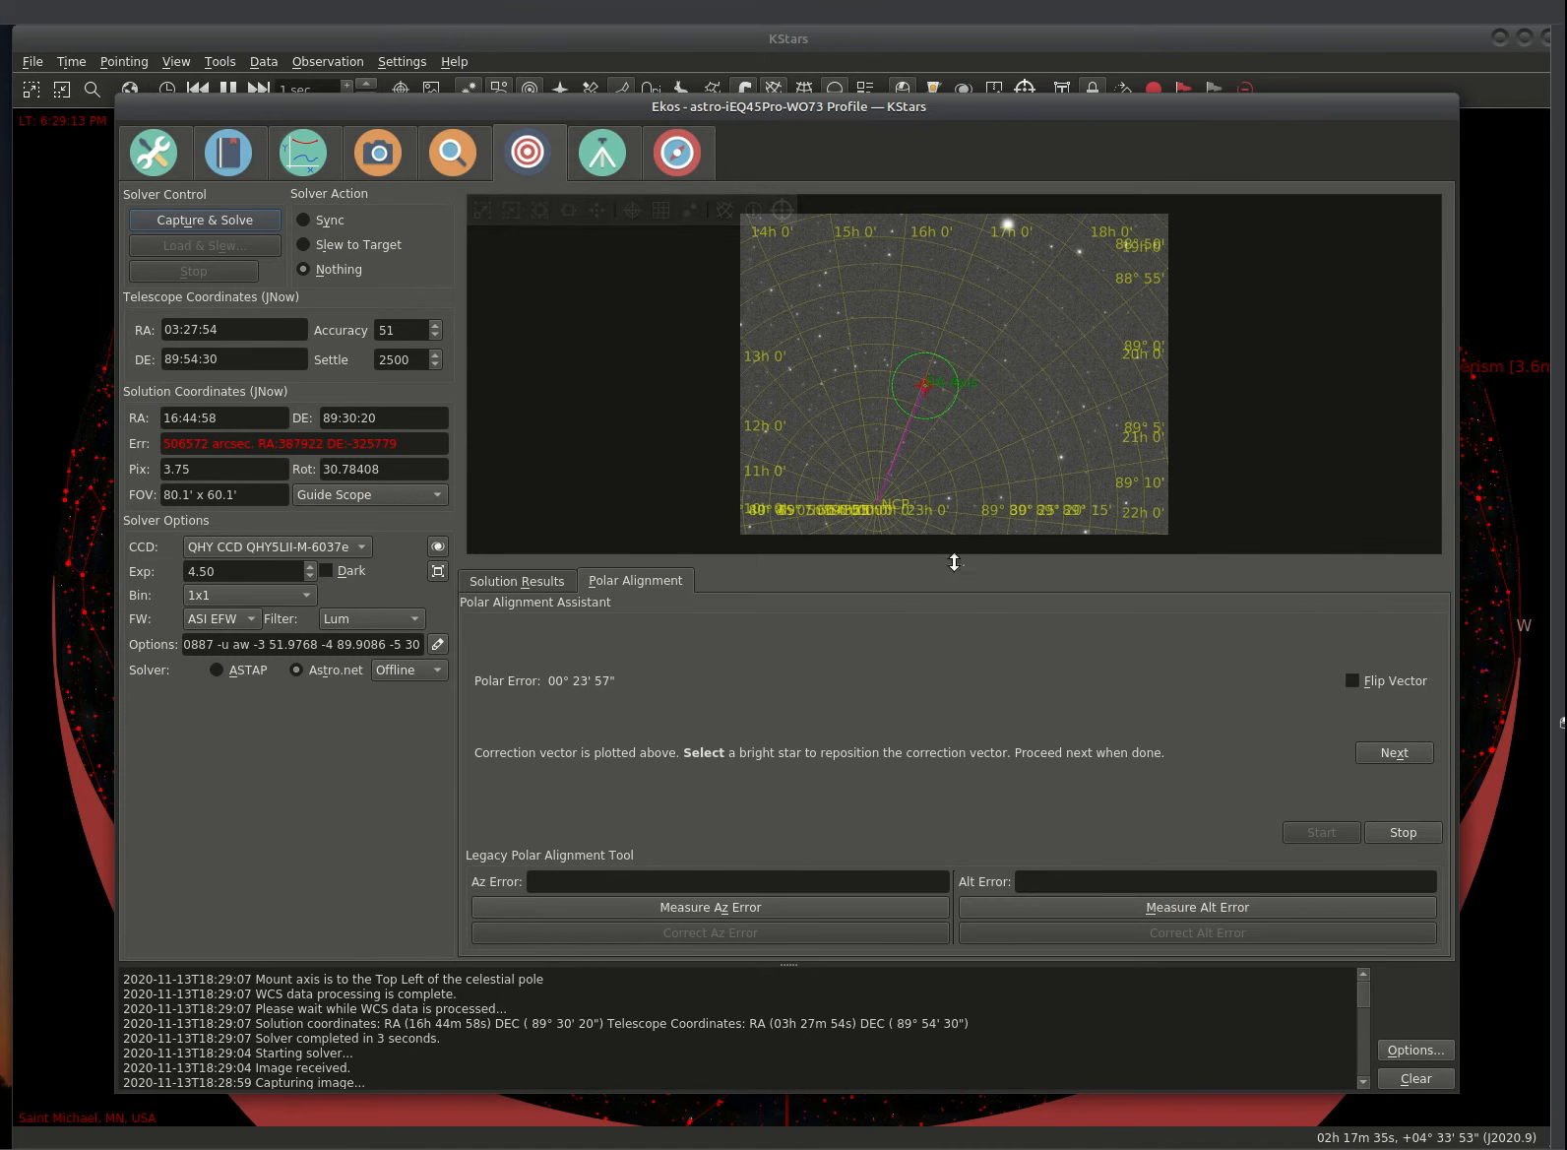
Step: Resize the splitter between the solved sky image and Polar Alignment panel to reveal all assistant controls
drag(955, 562, 931, 829)
scroll(989, 544, up, 3)
scroll(989, 543, down, 1)
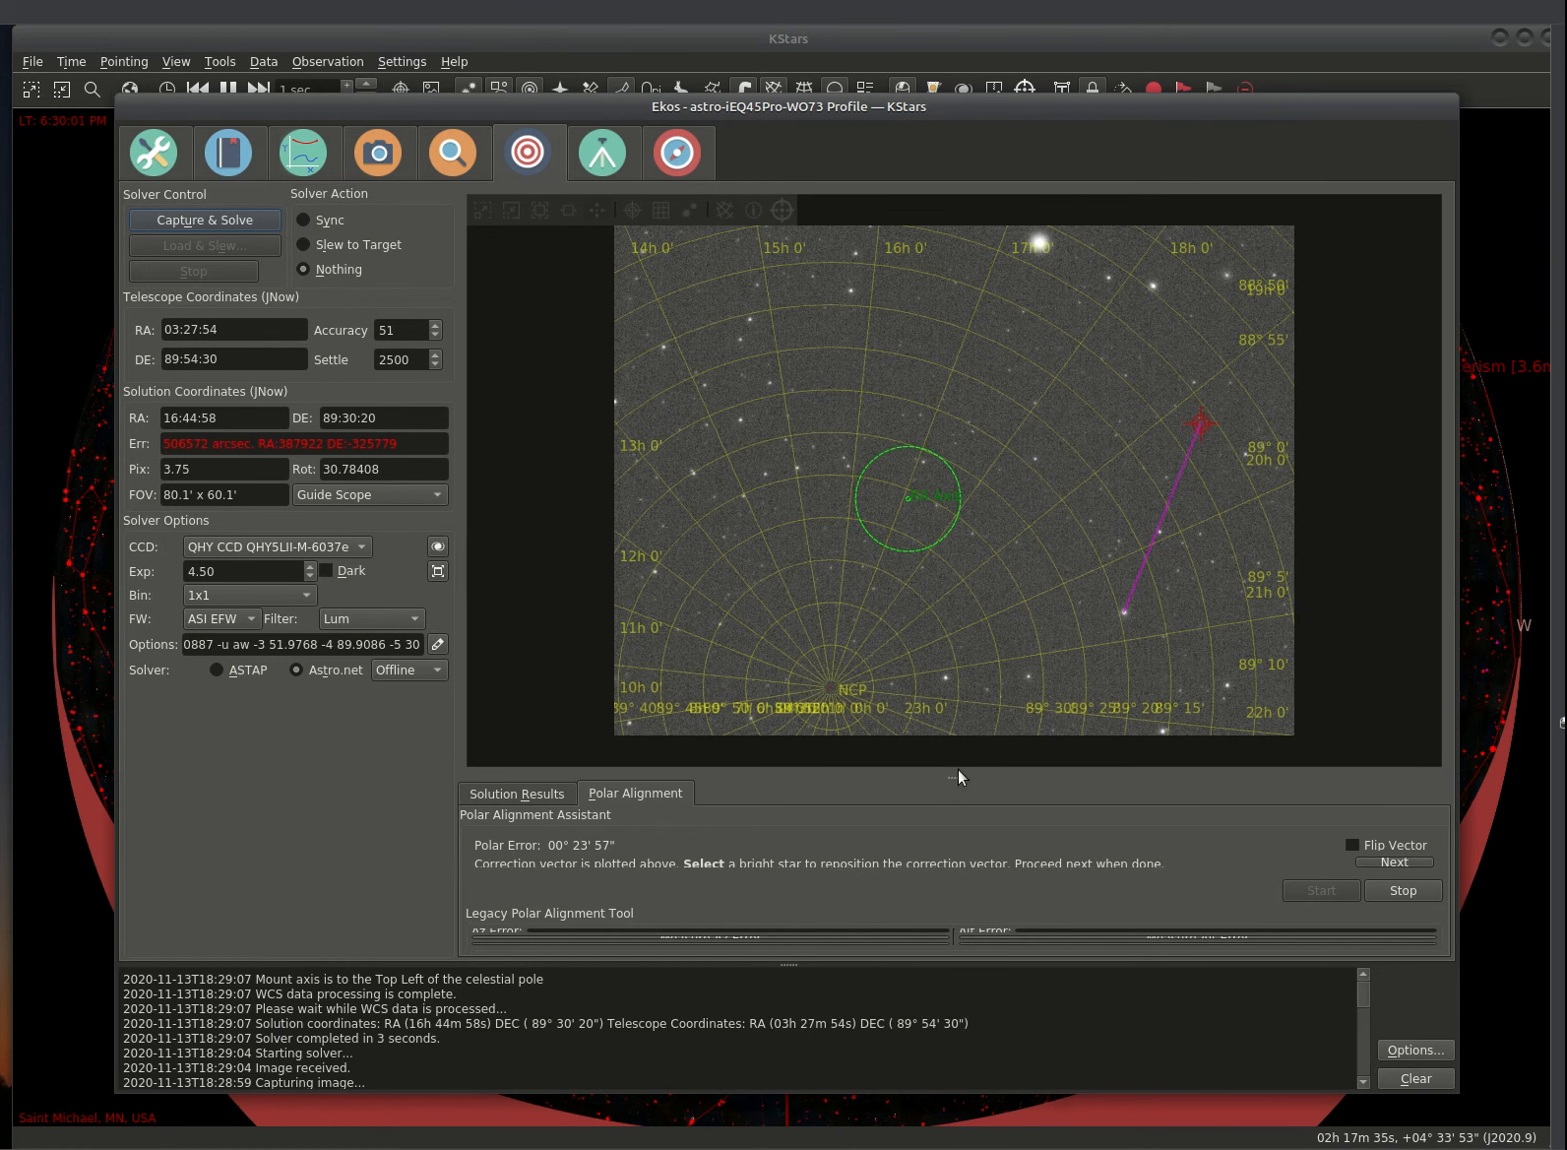
drag(957, 772, 953, 710)
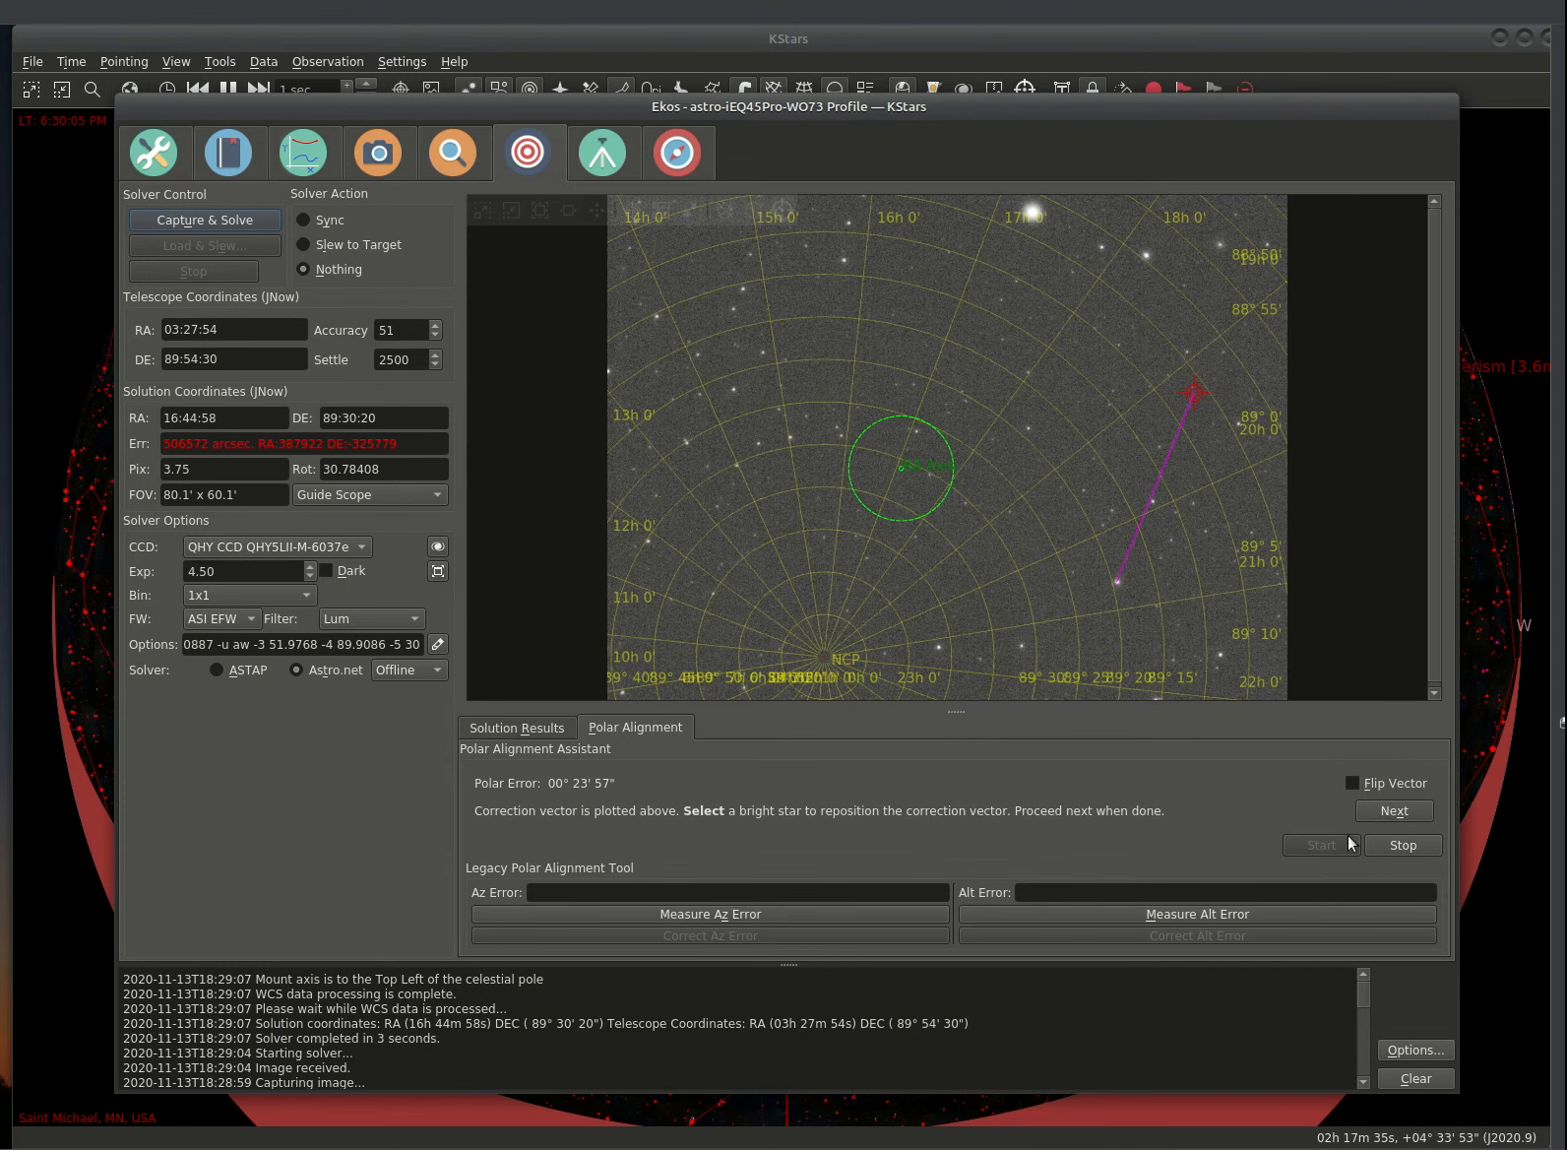
Step: Advance the assistant to the mount knob adjustment stage and start continuous 1-second refresh captures
click(1376, 805)
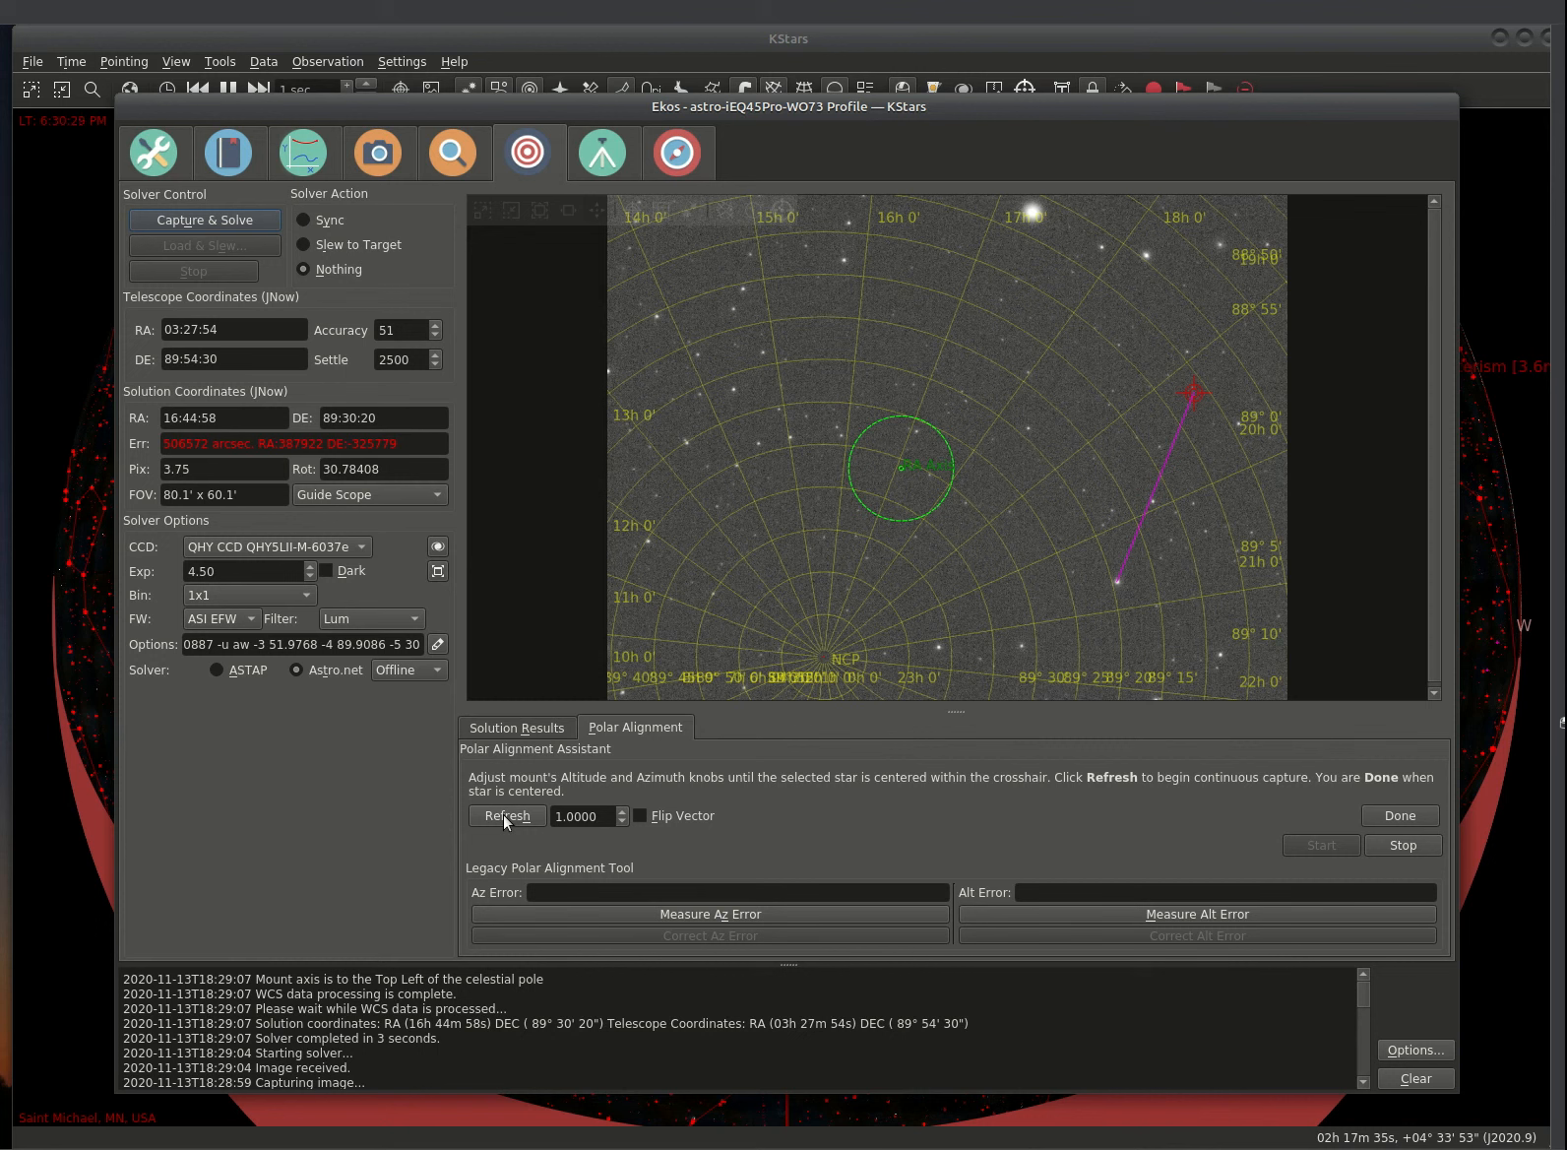
click(503, 814)
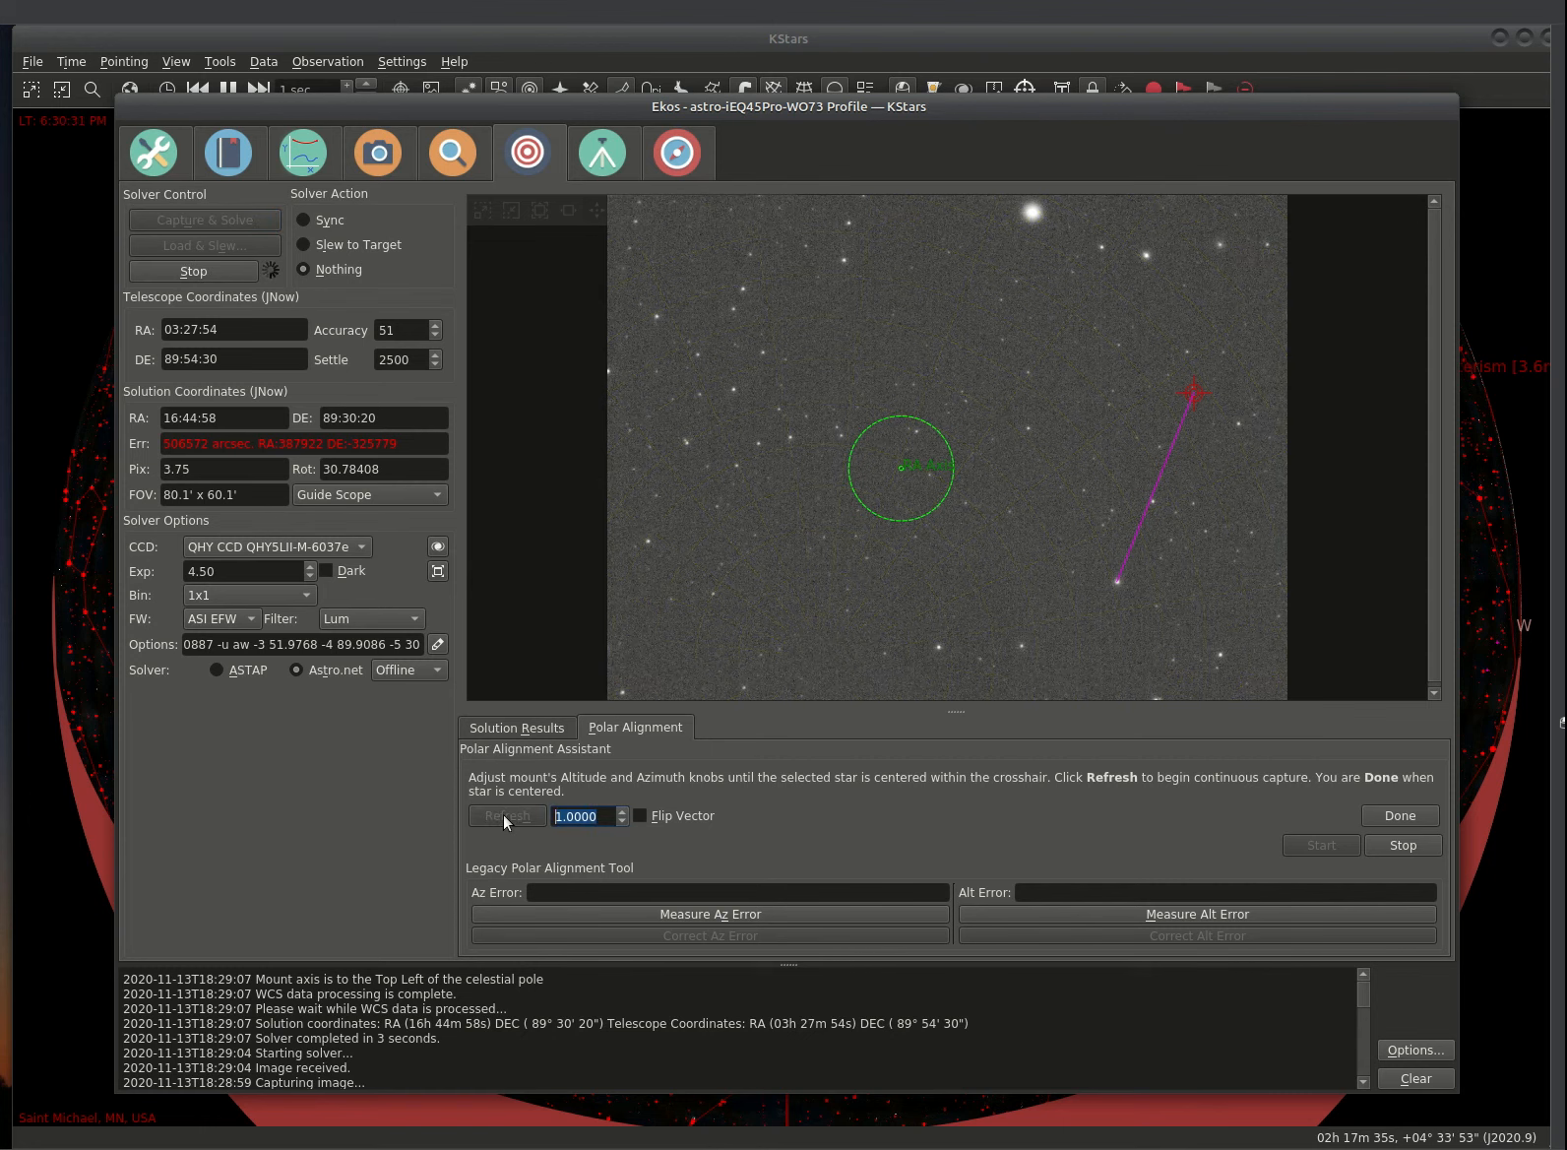